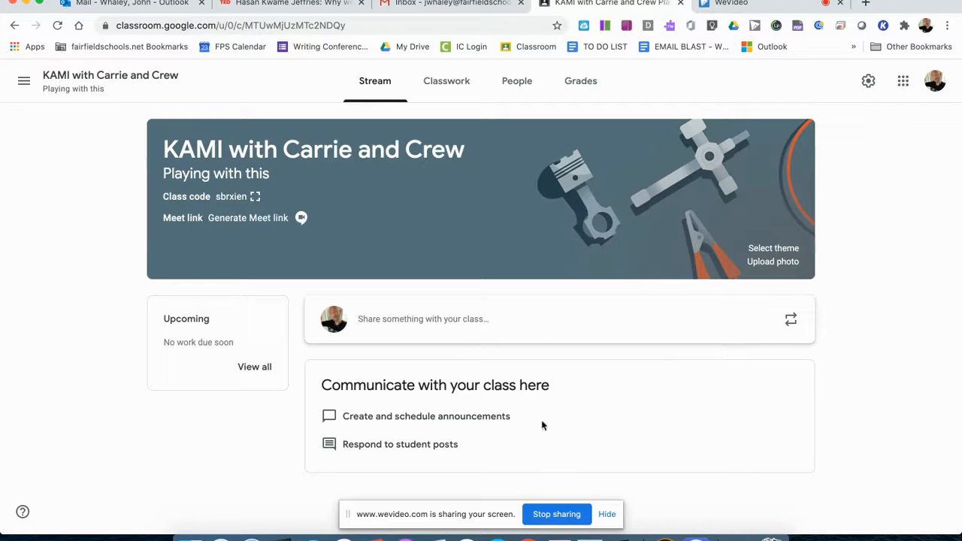
- Start a new Kami assignment in the class's classwork, logging in to Kami with the school Google account
{"action": "left_click", "coordinate": [435, 90]}
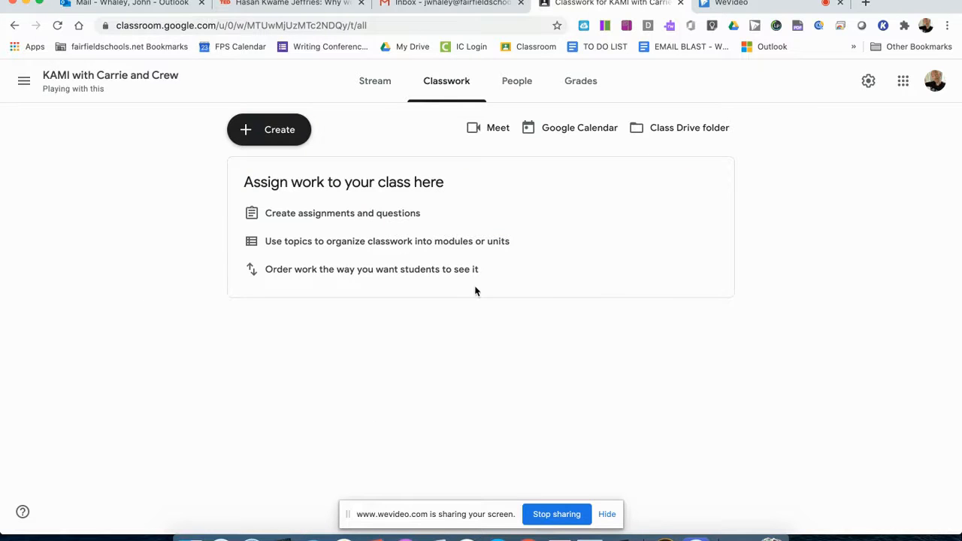
{"action": "left_click", "coordinate": [278, 126]}
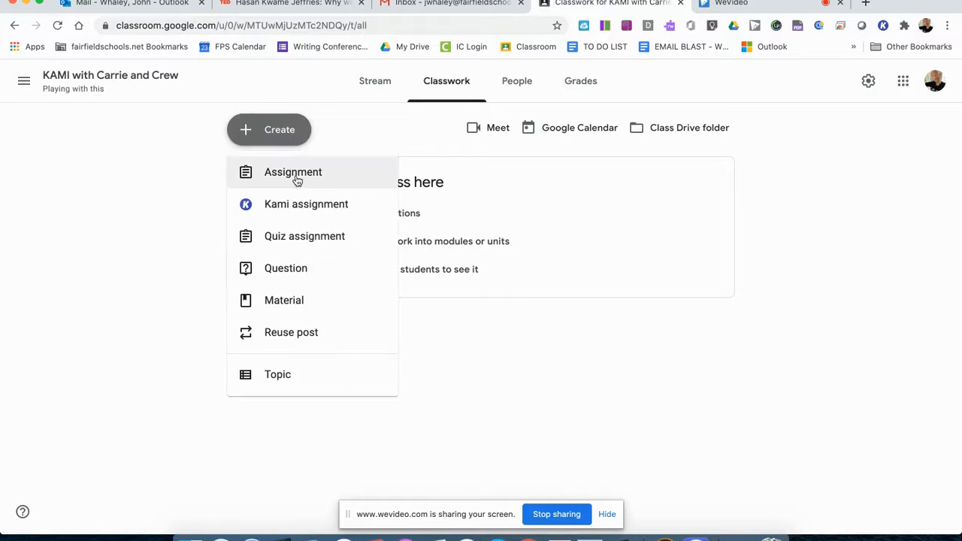
{"action": "left_click", "coordinate": [316, 210]}
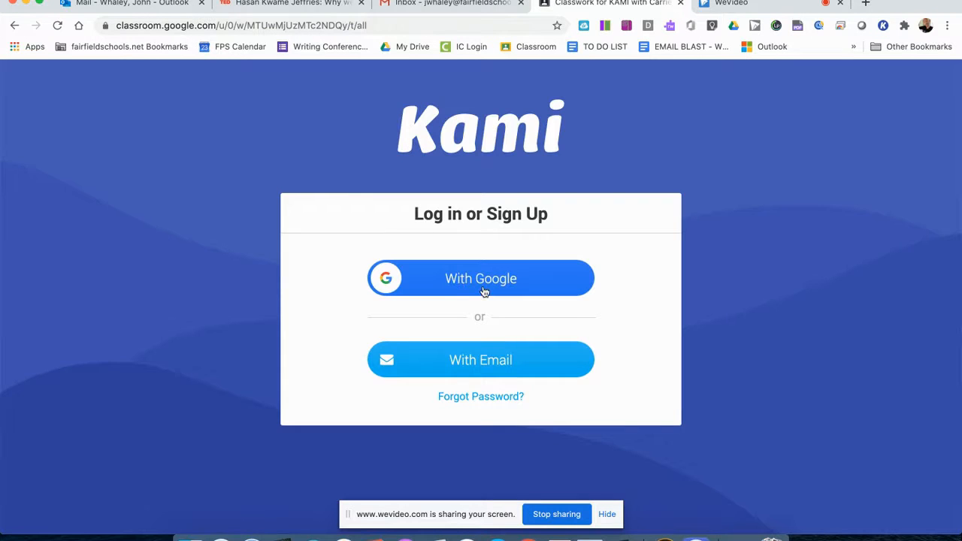
{"action": "left_click", "coordinate": [484, 292]}
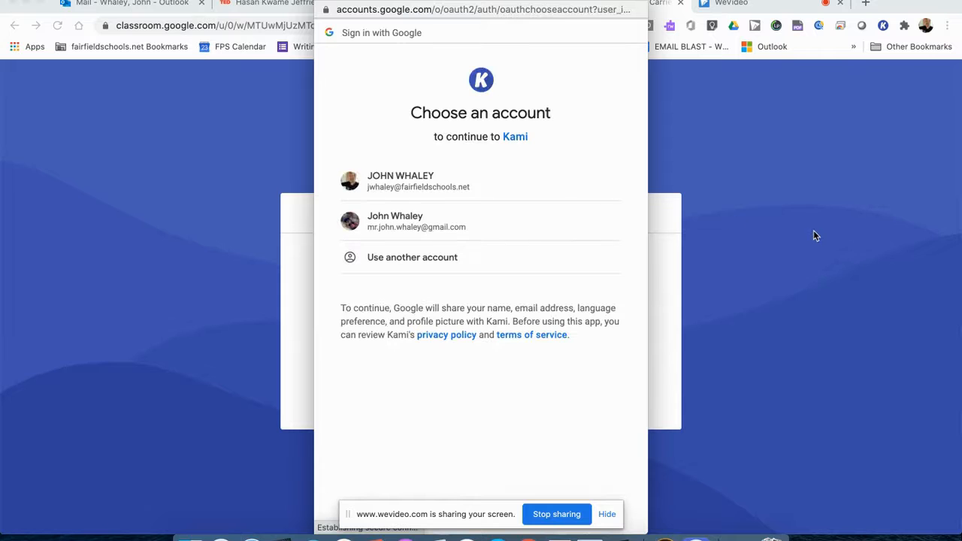
{"action": "left_click", "coordinate": [455, 194]}
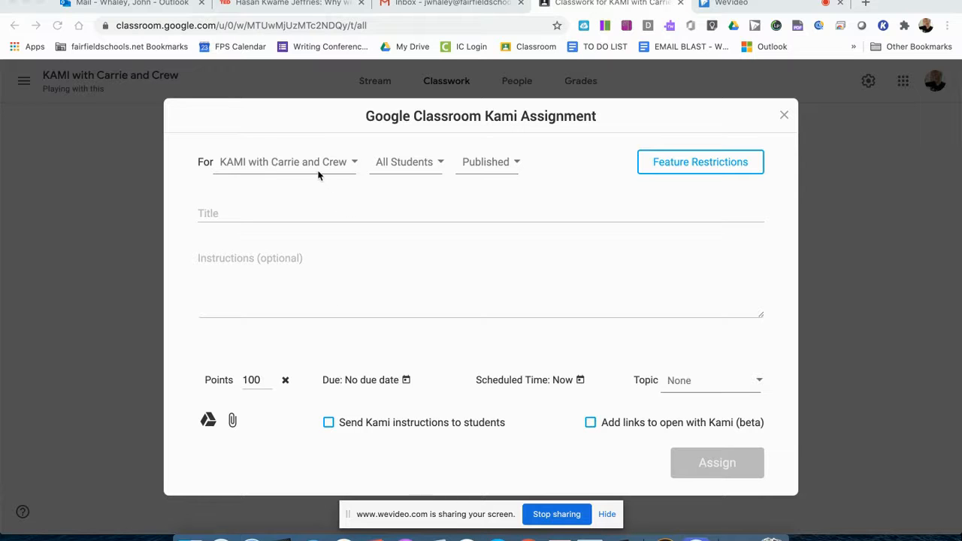
- Assign it to the current KAMI class and set the title to "Journal Assignment"
{"action": "left_click", "coordinate": [295, 164]}
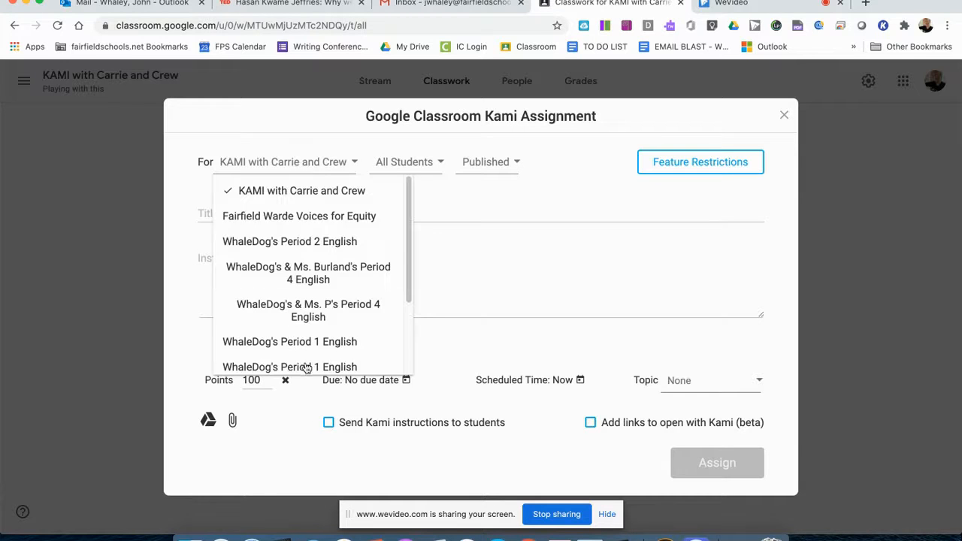
{"action": "left_click", "coordinate": [265, 197]}
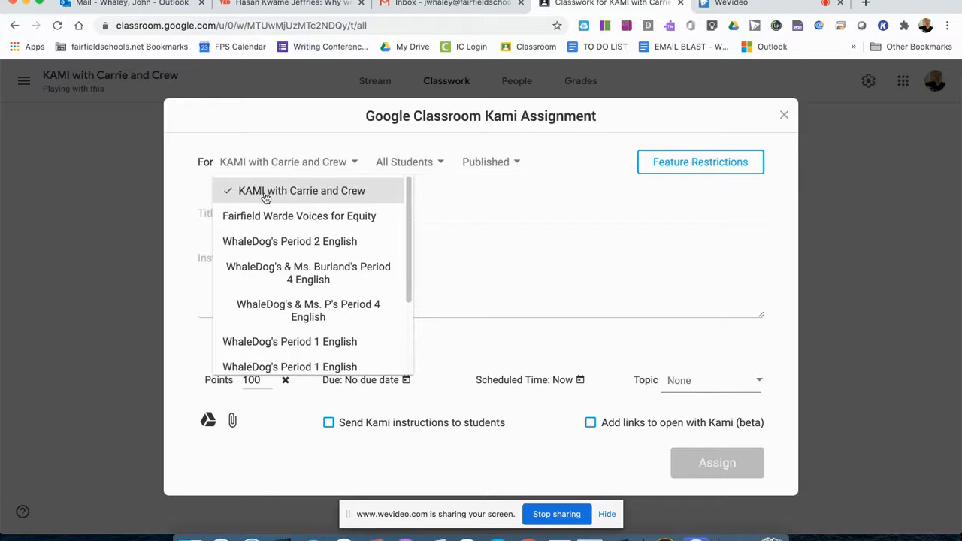
{"action": "left_click", "coordinate": [483, 215]}
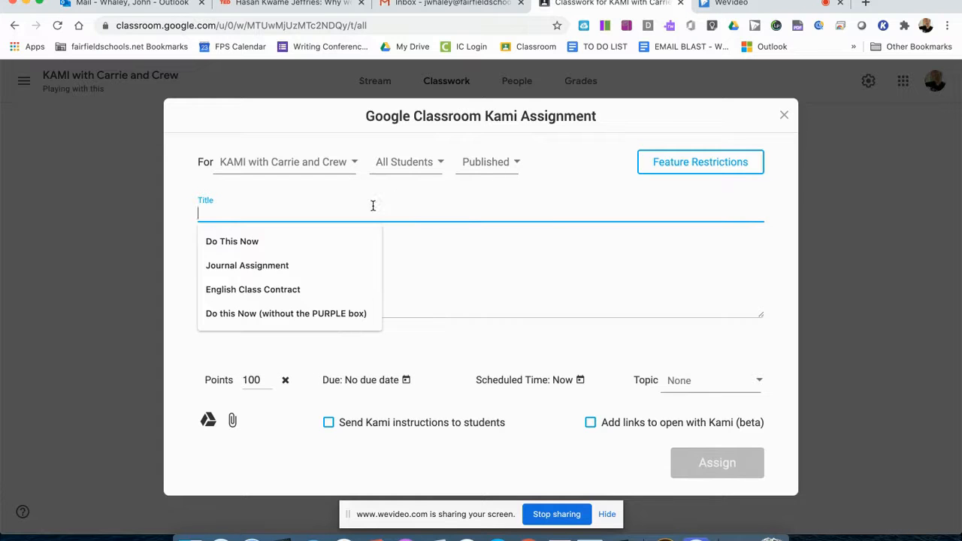
{"action": "left_click", "coordinate": [233, 265]}
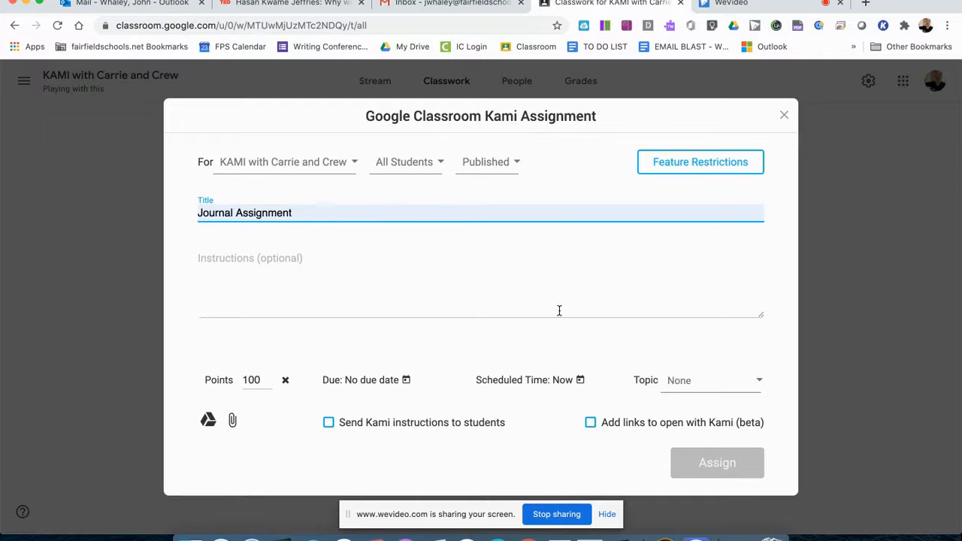
- Enter the assignment instructions "Read the instructions and guidelines carefully before submitting!"
{"action": "left_click", "coordinate": [403, 293]}
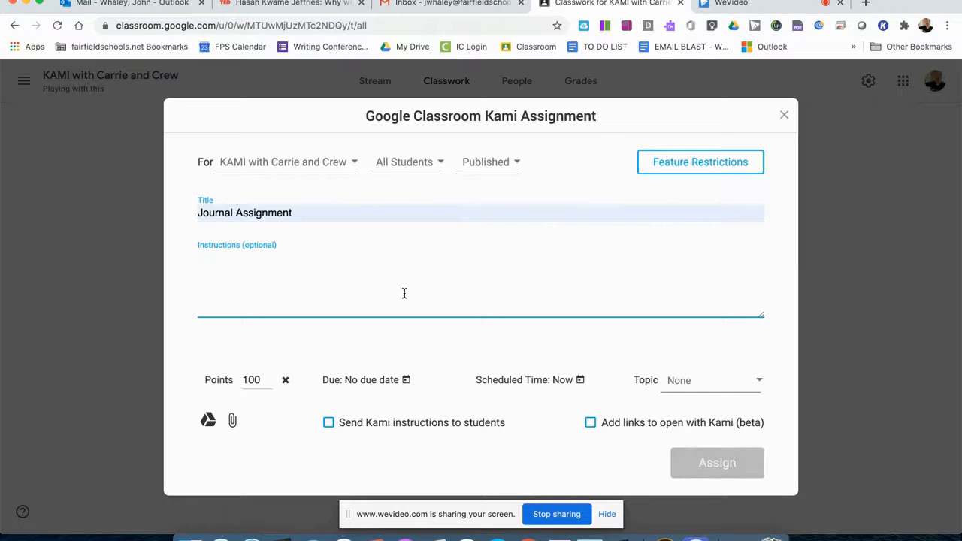
{"action": "type", "text": "Read the instructions and guidelines carefully bef"}
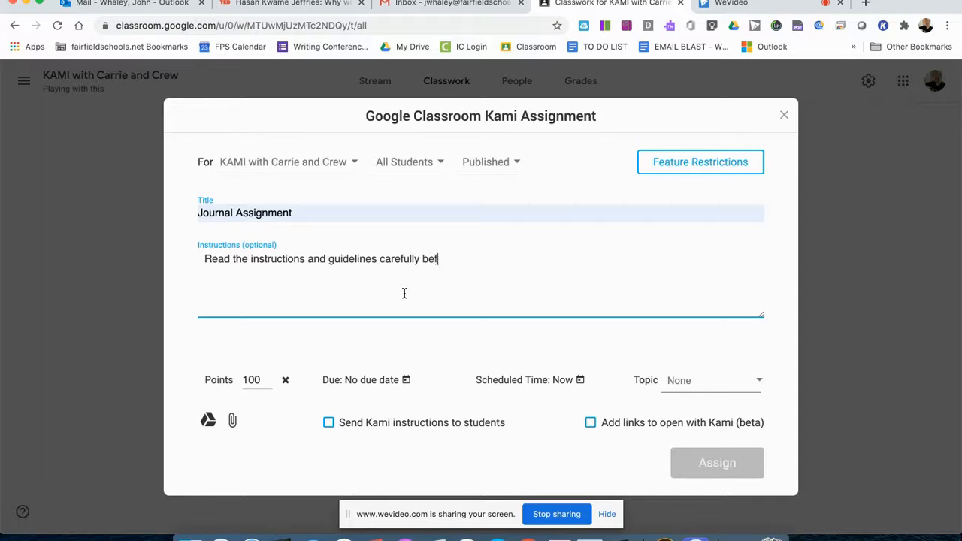
{"action": "type", "text": "ore submistting!"}
- Make the assignment ungraded without a topic, and enable sending Kami instructions to students and adding links to open with Kami
{"action": "left_click", "coordinate": [285, 381]}
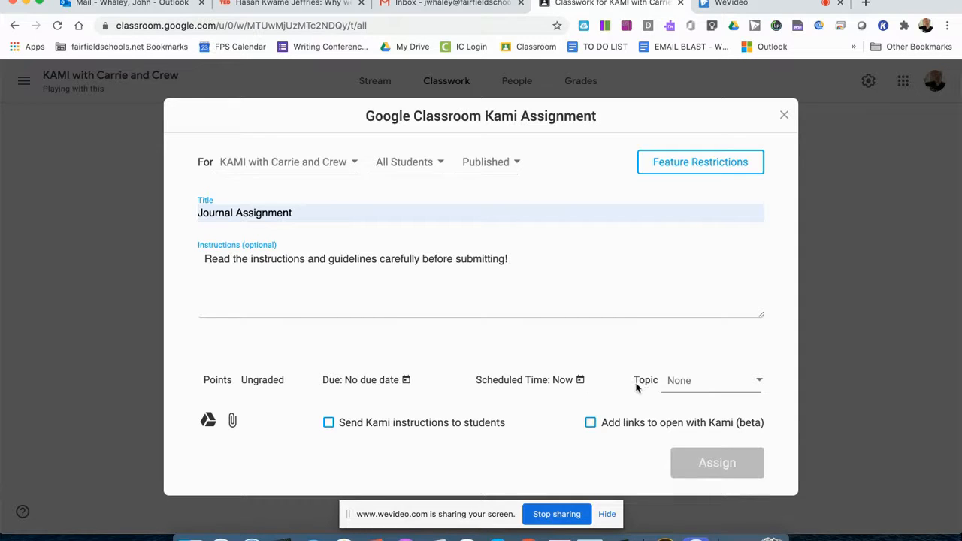
{"action": "left_click", "coordinate": [700, 383]}
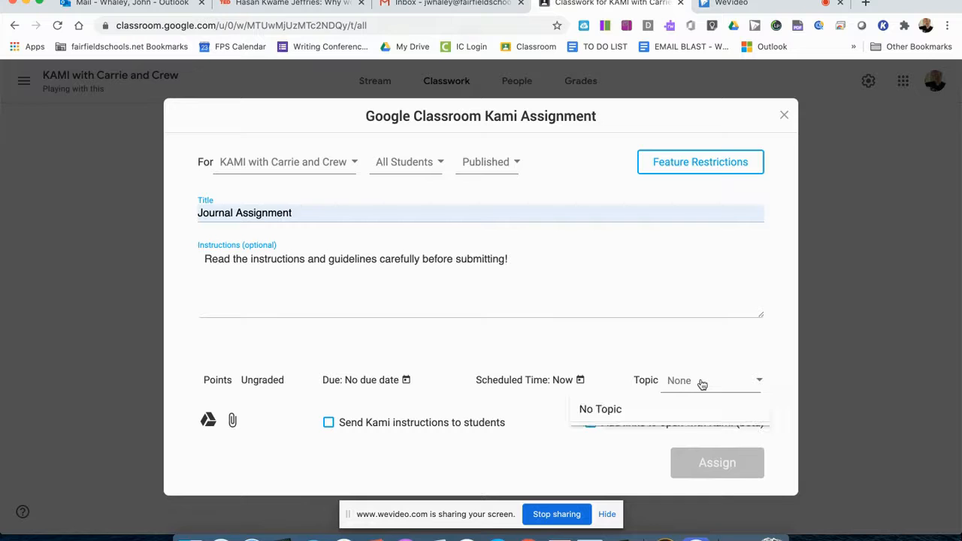
{"action": "left_click", "coordinate": [700, 382]}
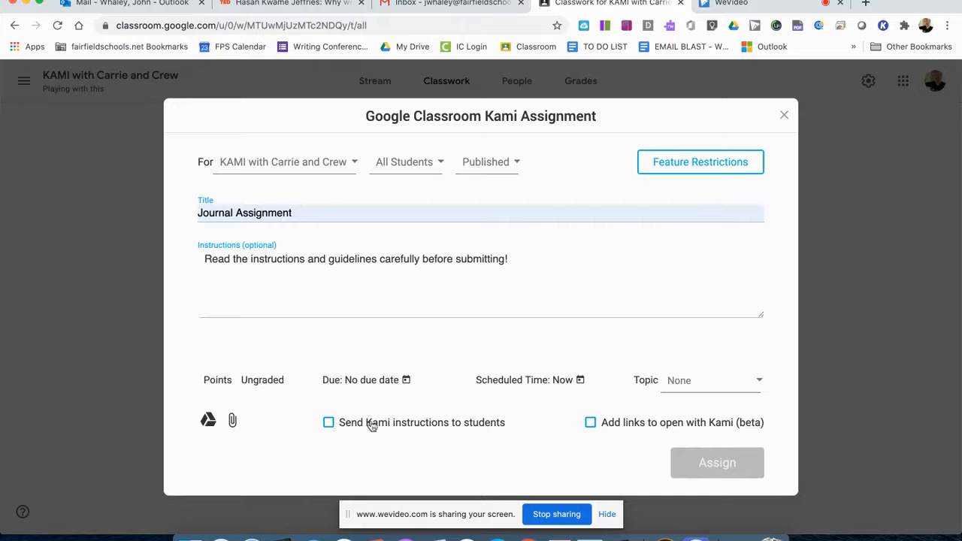
{"action": "left_click", "coordinate": [329, 423]}
{"action": "left_click", "coordinate": [592, 424]}
- Attach the recent Drive document "JOURNALING - 2020-21 - Fall Into a Routine [Revised for the Hybrid Model]"
{"action": "left_click", "coordinate": [208, 421]}
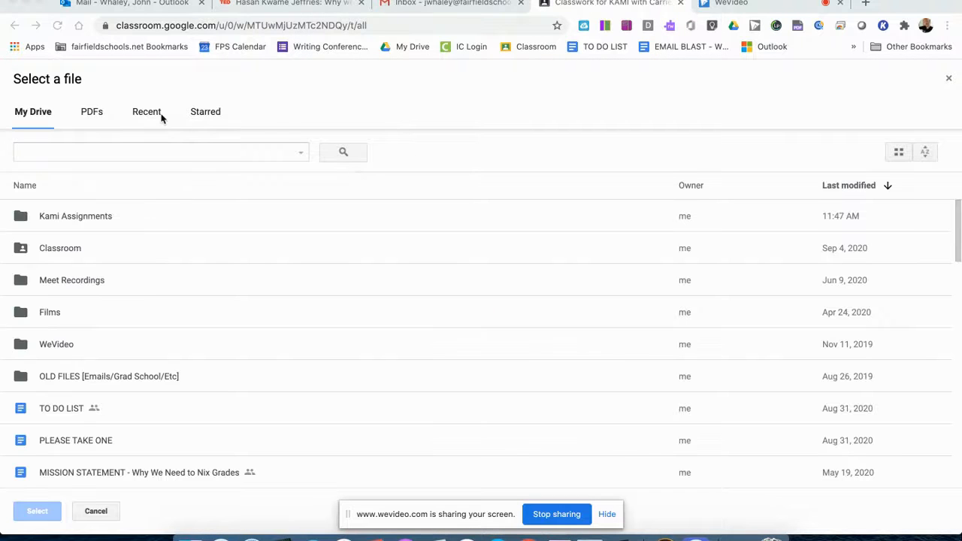
{"action": "left_click", "coordinate": [151, 113]}
{"action": "left_click", "coordinate": [172, 138]}
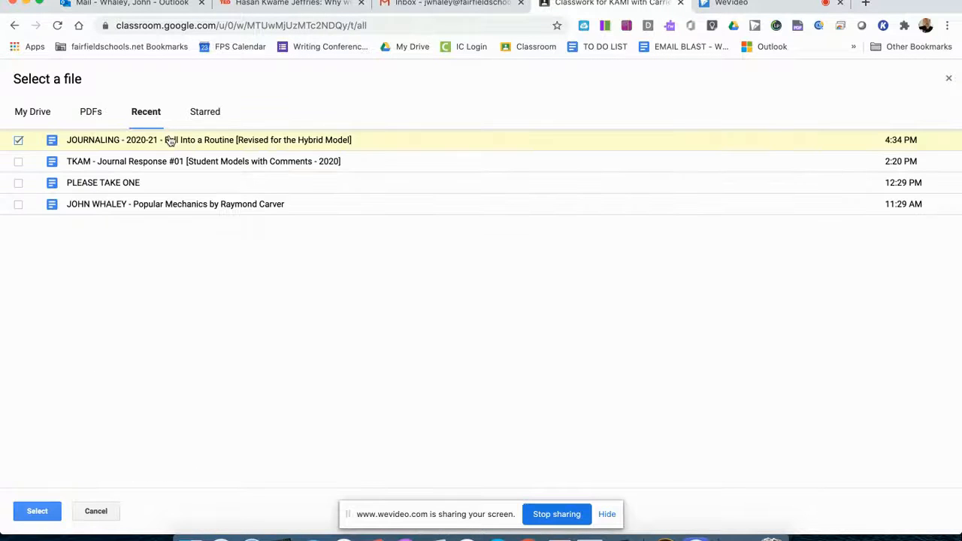
{"action": "left_click", "coordinate": [42, 511]}
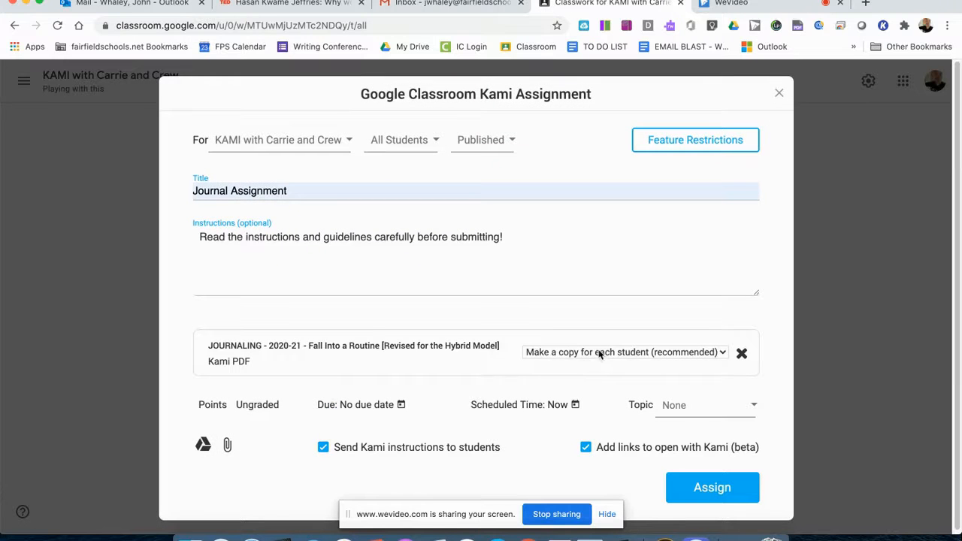
- Set the attachment to "Students cannot edit file", then assign the work and open it in Classroom
{"action": "left_click", "coordinate": [615, 359]}
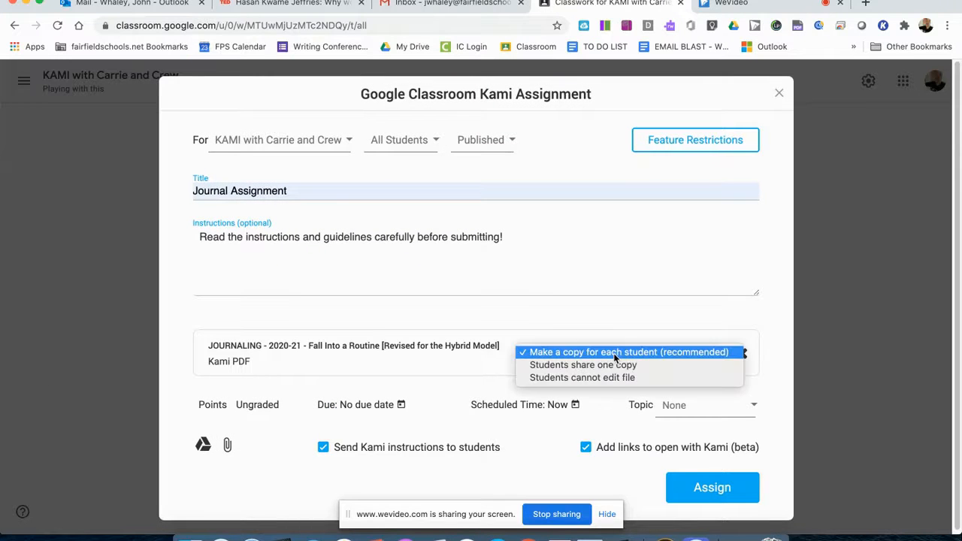
{"action": "left_click", "coordinate": [611, 377]}
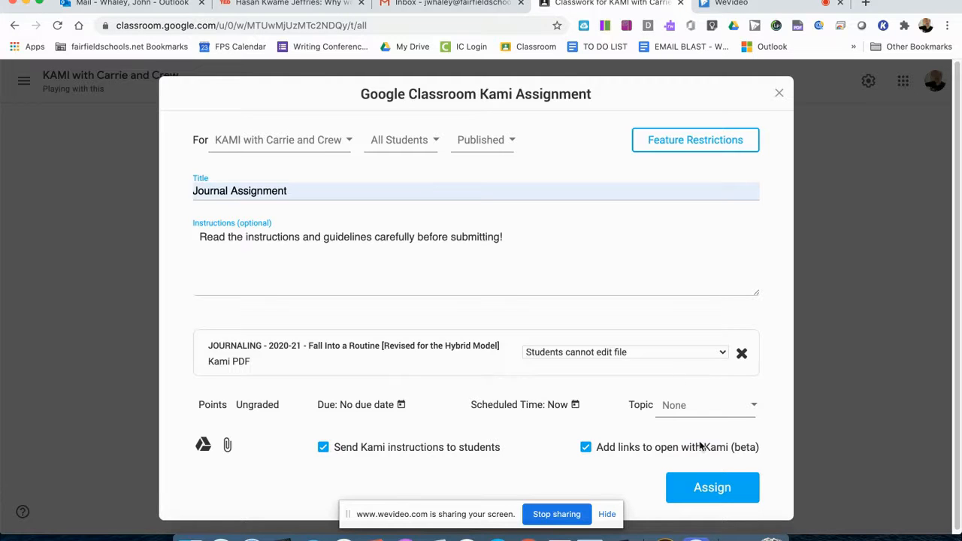
{"action": "left_click", "coordinate": [709, 490]}
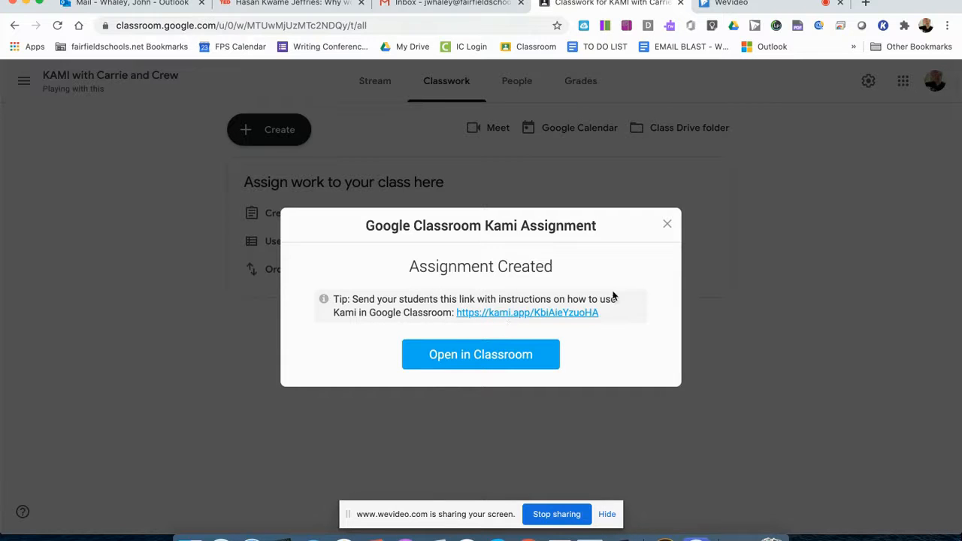
{"action": "left_click", "coordinate": [485, 356]}
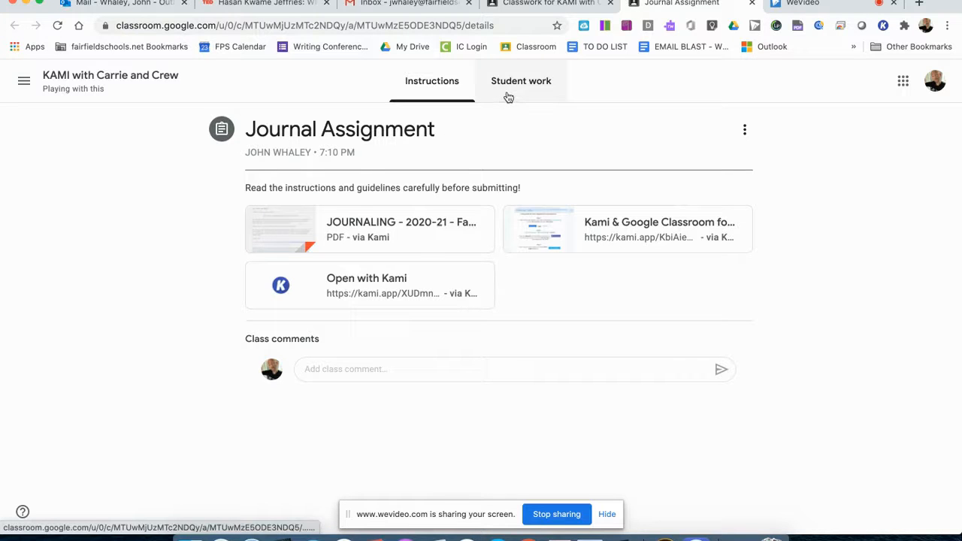
- Look through the attached journaling PDF and check the Journal Assignment's student work page
{"action": "left_click", "coordinate": [389, 229]}
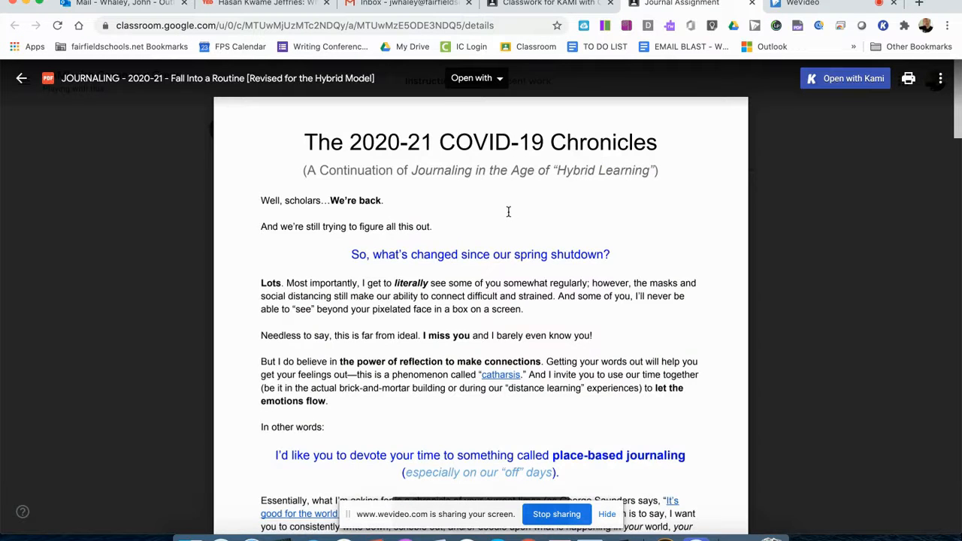
{"action": "scroll", "coordinate": [509, 212], "scroll_direction": "down", "scroll_amount": 15}
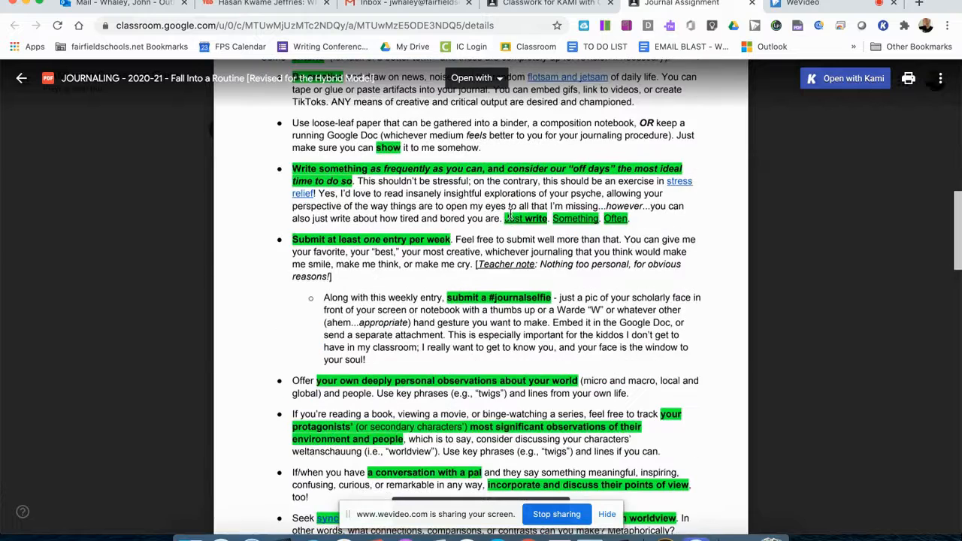
{"action": "scroll", "coordinate": [510, 215], "scroll_direction": "down", "scroll_amount": 15}
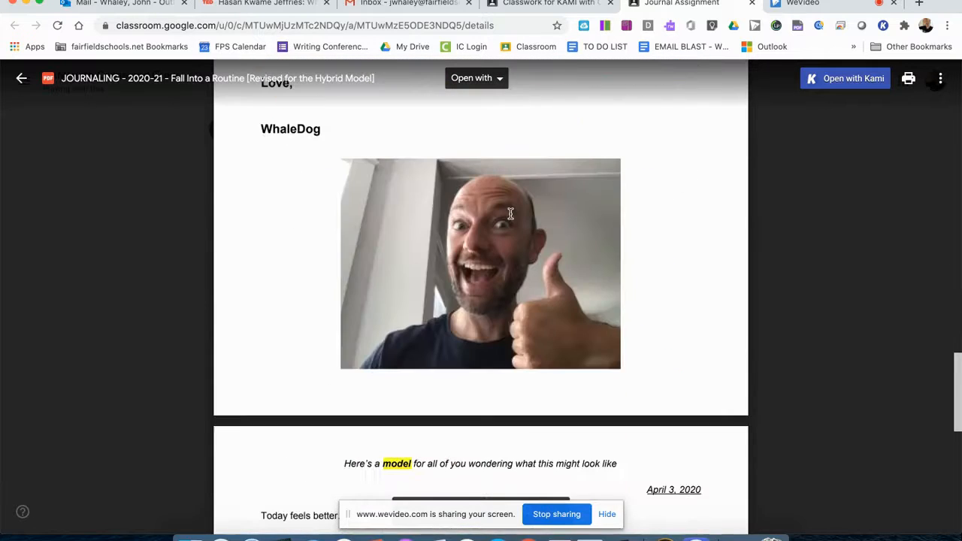
{"action": "scroll", "coordinate": [476, 260], "scroll_direction": "down", "scroll_amount": 10}
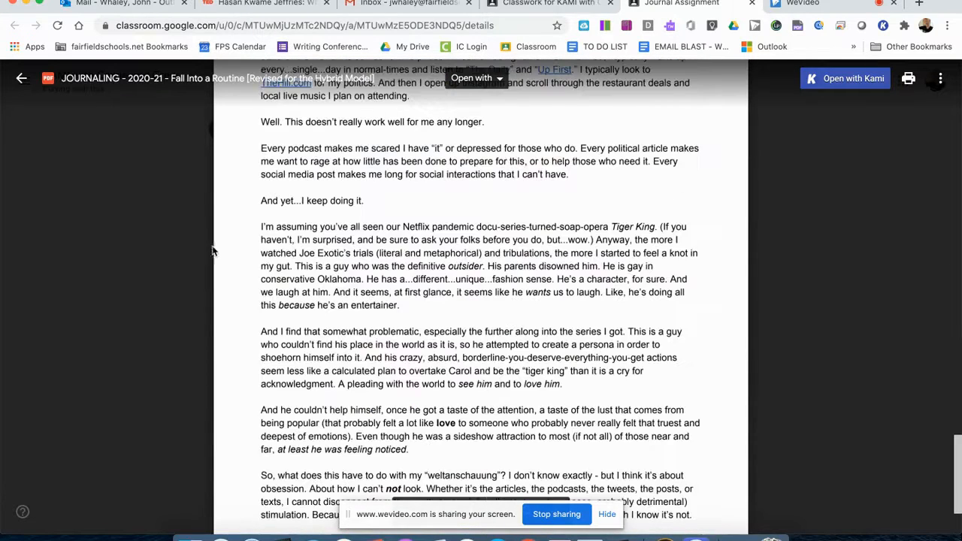
{"action": "left_click", "coordinate": [167, 258]}
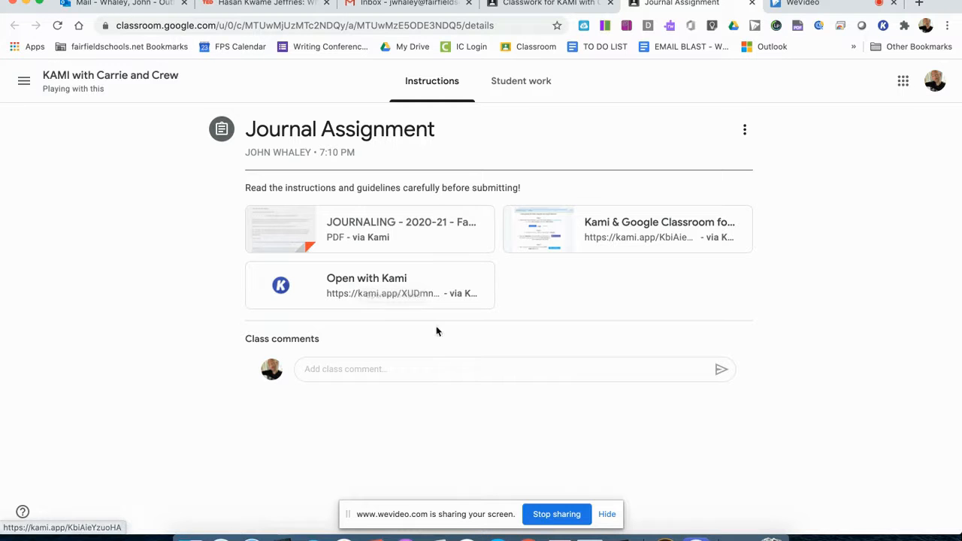
{"action": "left_click", "coordinate": [535, 96]}
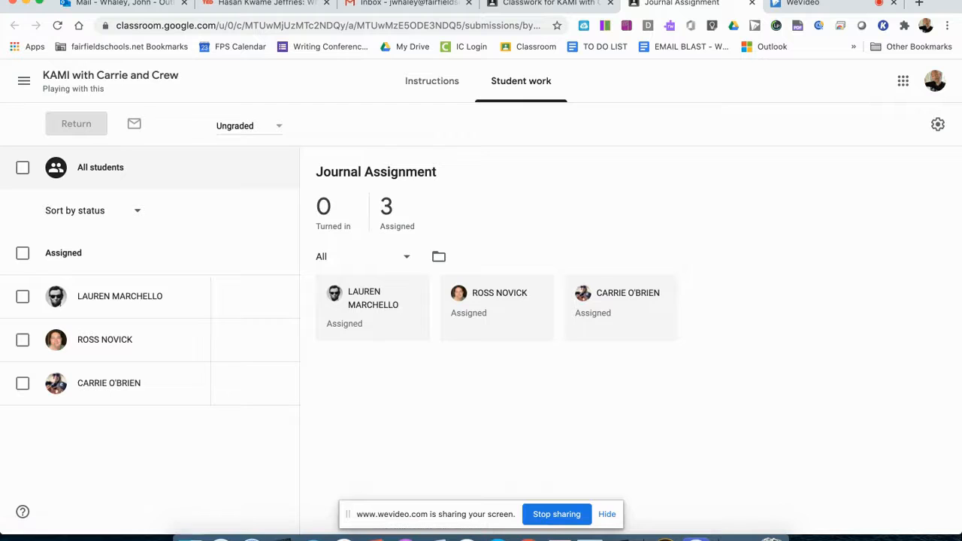
- Switch to the student's Classroom account and open the newly posted Journal Assignment from the updated class stream
{"action": "left_click", "coordinate": [323, 84]}
{"action": "left_click", "coordinate": [143, 6]}
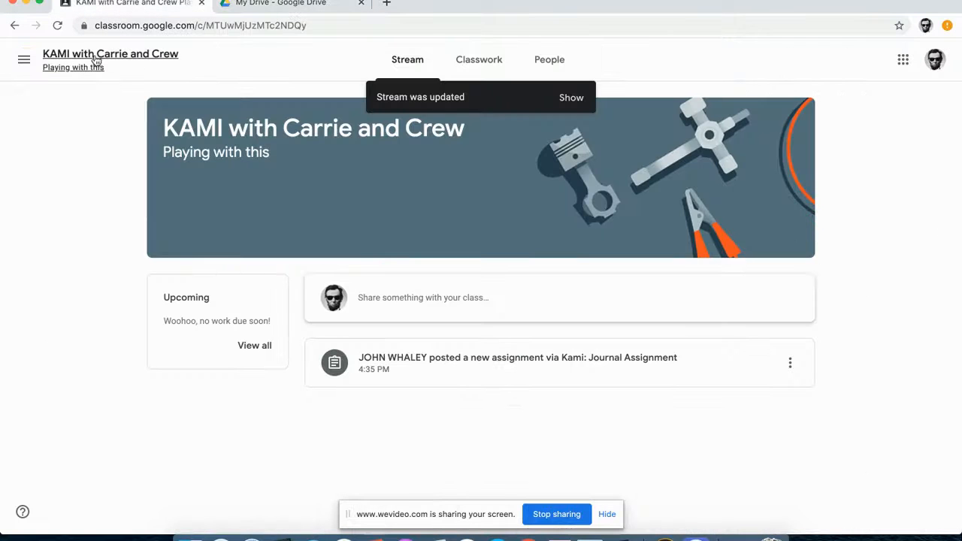
{"action": "left_click", "coordinate": [569, 98]}
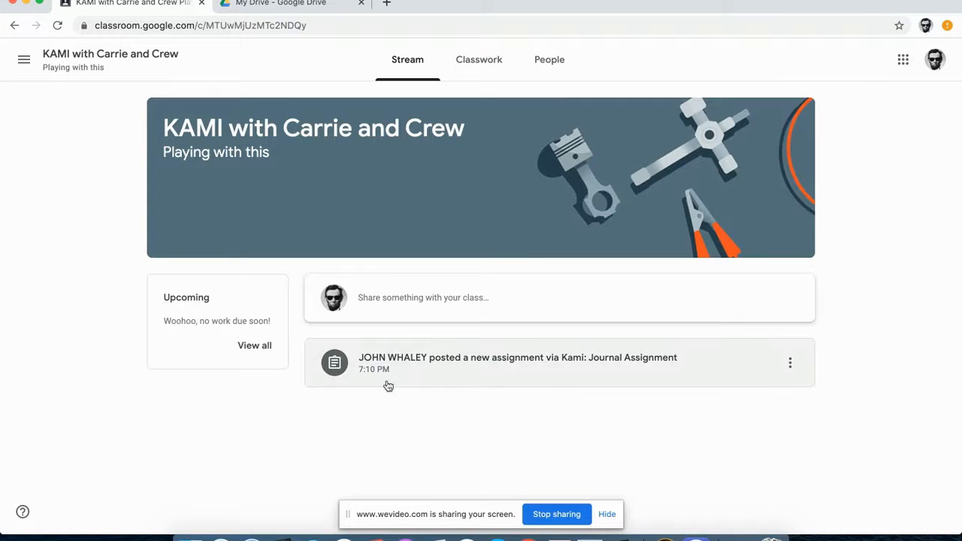
{"action": "left_click", "coordinate": [412, 366]}
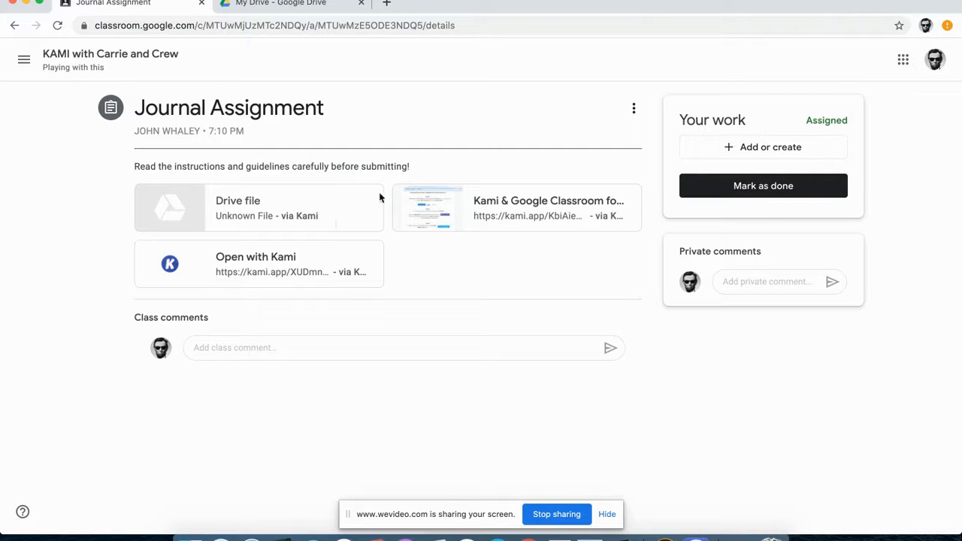
- Try to open the assignment's attached Drive file from the student account, and close its page
{"action": "left_click", "coordinate": [250, 208]}
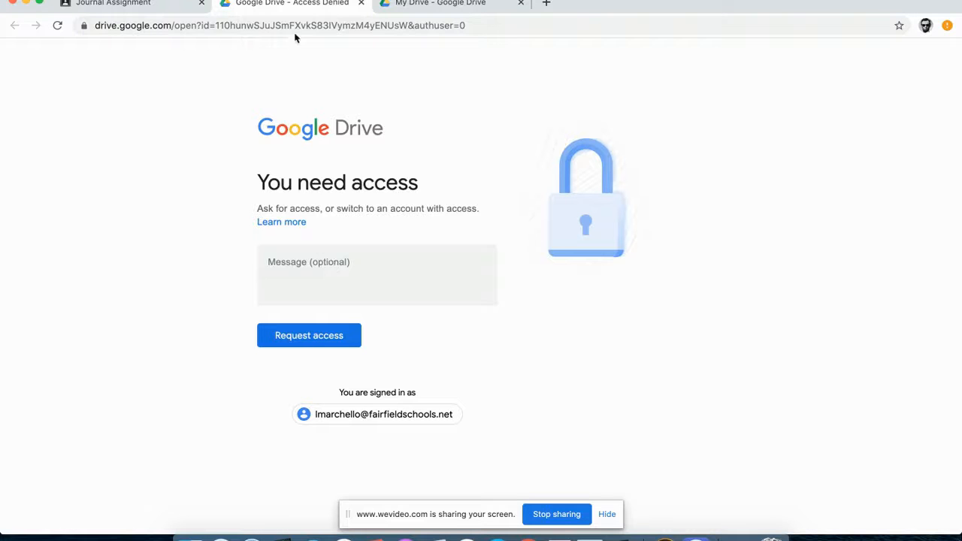
{"action": "left_click", "coordinate": [361, 3]}
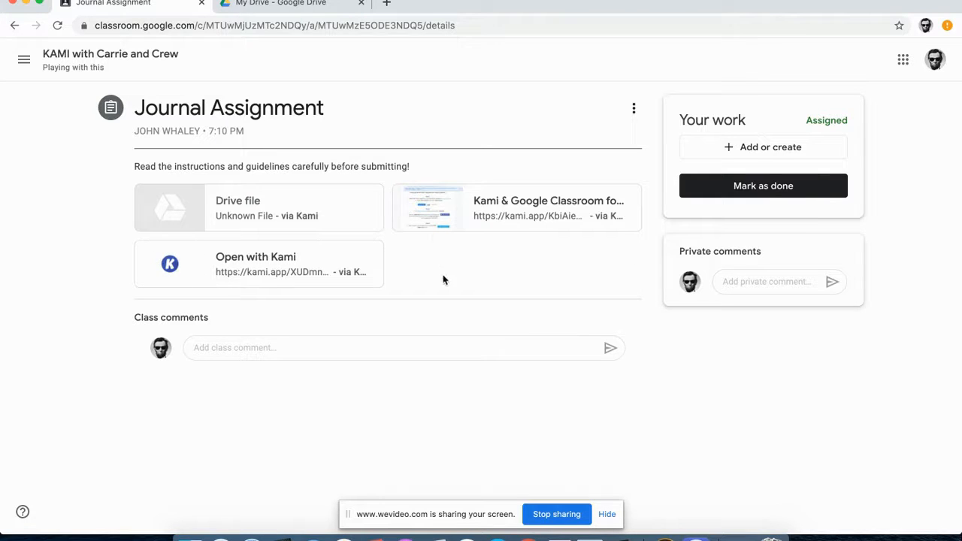
- Add the presidential debate Google Docs file from the student's Google Drive as work for the Journal Assignment
{"action": "left_click", "coordinate": [765, 155]}
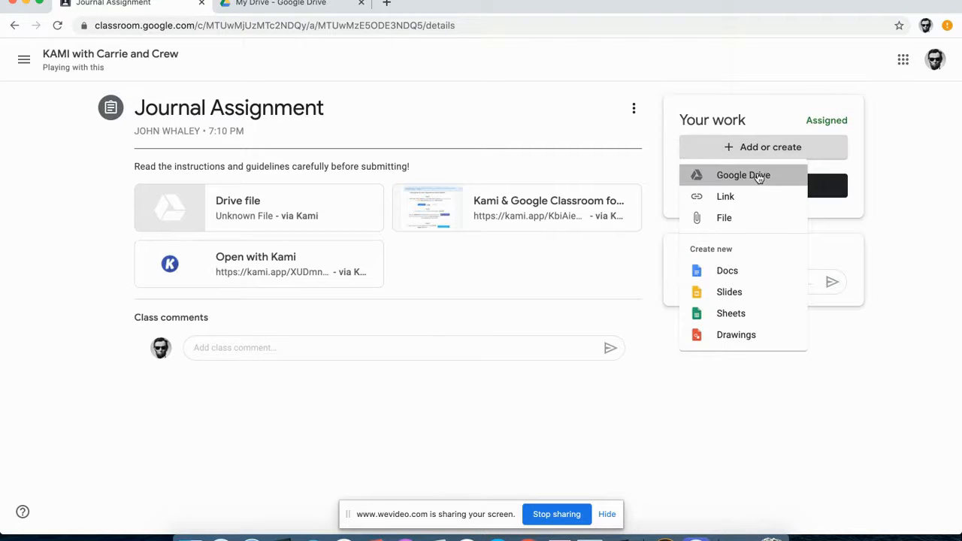
{"action": "left_click", "coordinate": [759, 177]}
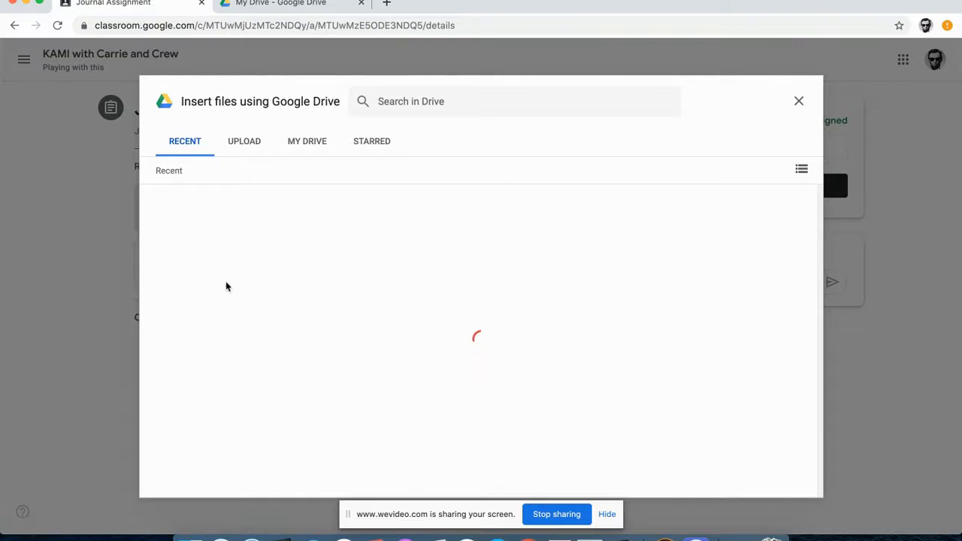
{"action": "double_click", "coordinate": [229, 263]}
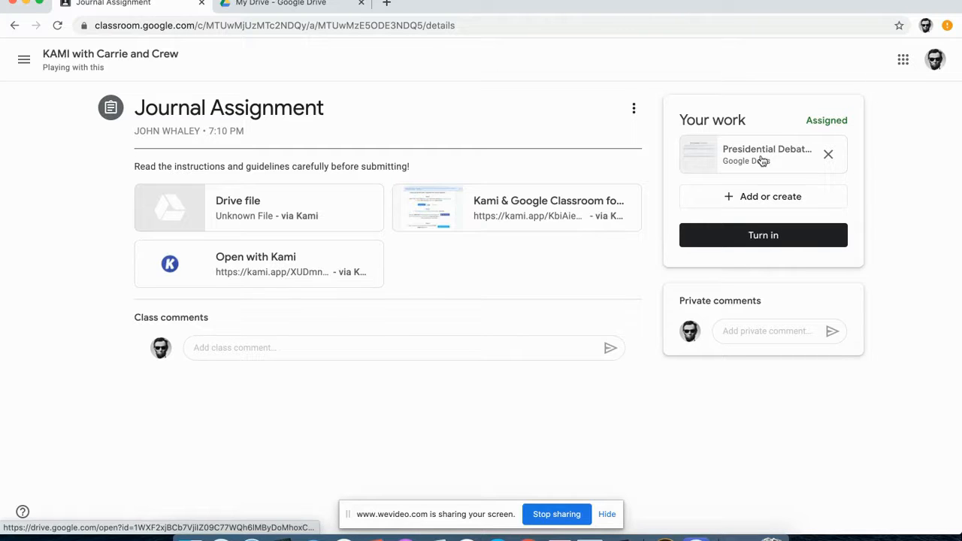
- Turn in the presidential debate document for the Journal Assignment and switch to the teacher's browser profile
{"action": "left_click", "coordinate": [774, 237]}
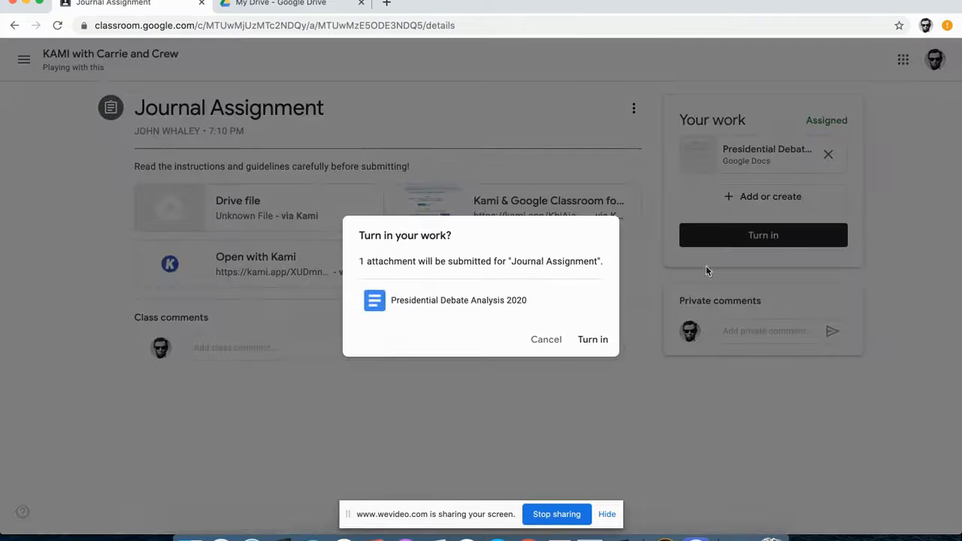
{"action": "left_click", "coordinate": [594, 339]}
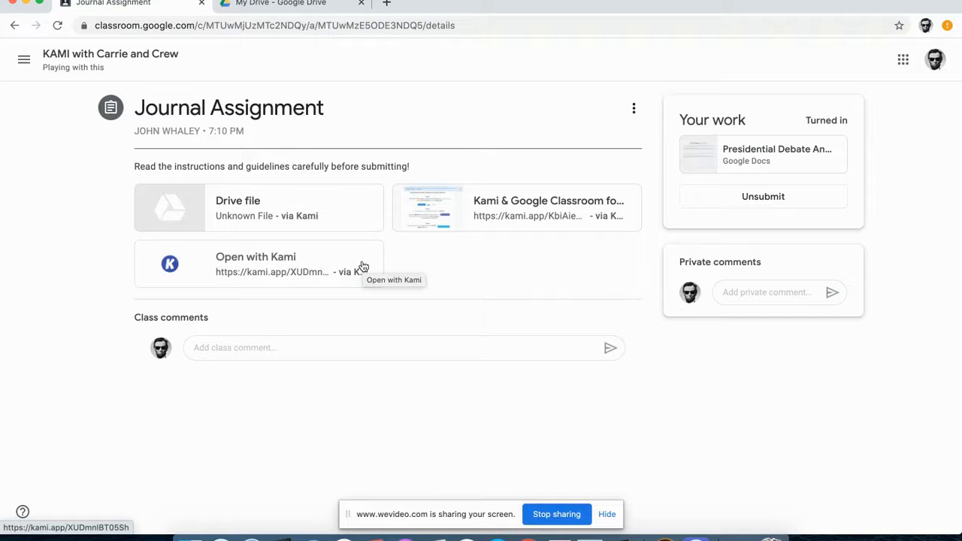
{"action": "left_click", "coordinate": [292, 0]}
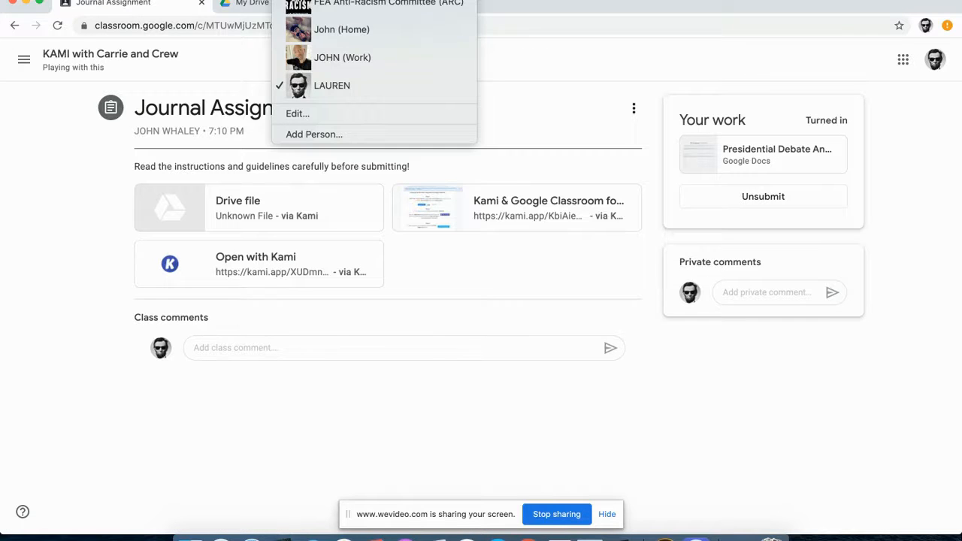
{"action": "left_click", "coordinate": [313, 59]}
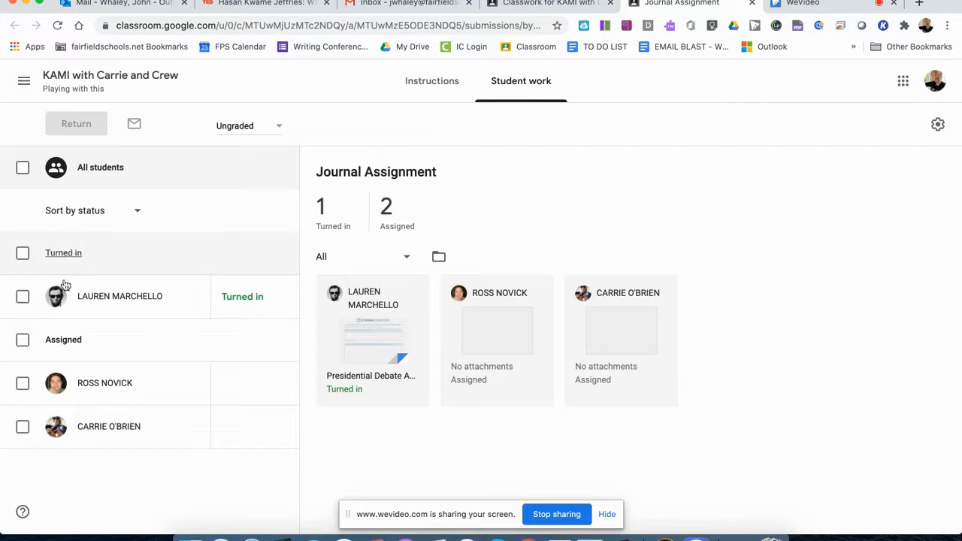
- Open the student's turned-in Presidential Debate Analysis 2020 document from the student work page and open it in Kami
{"action": "left_click", "coordinate": [91, 304]}
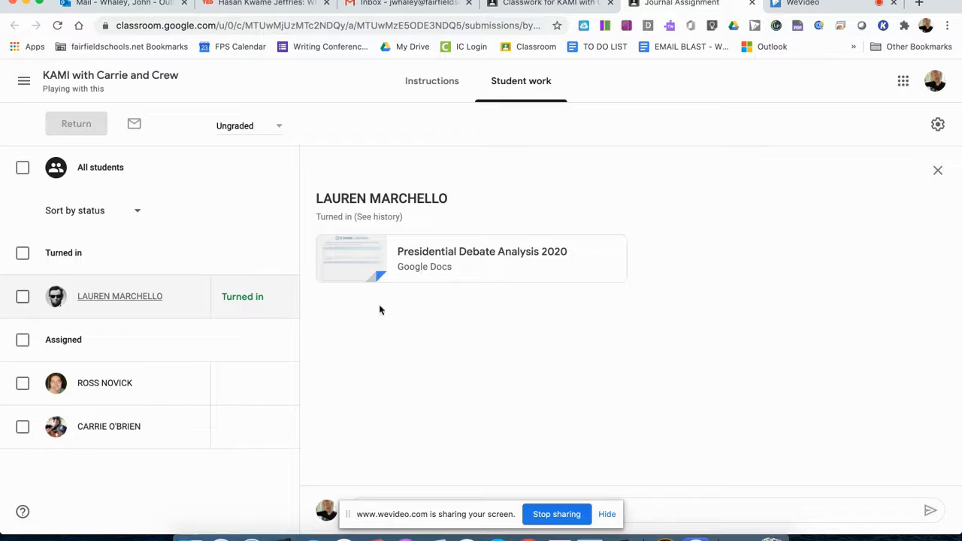
{"action": "left_click", "coordinate": [437, 262]}
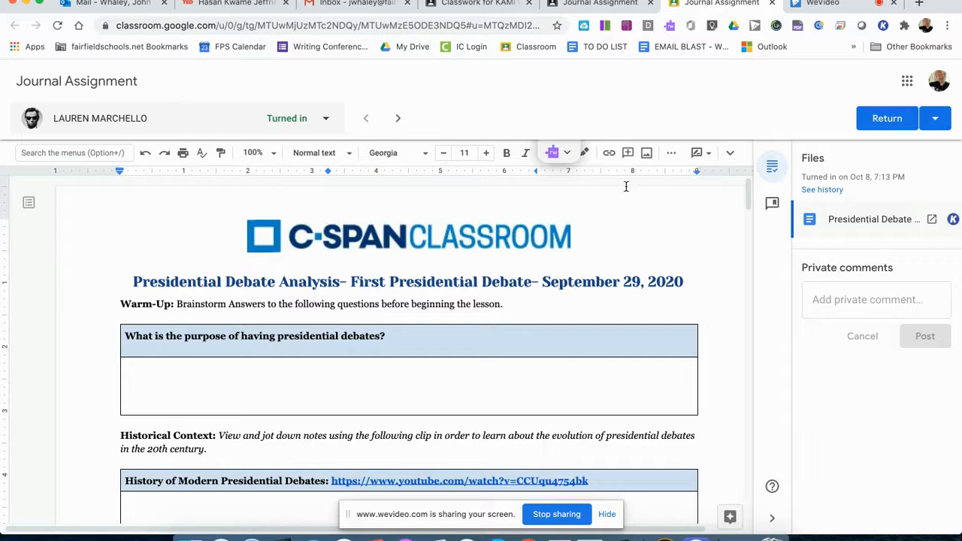
{"action": "left_click", "coordinate": [954, 221]}
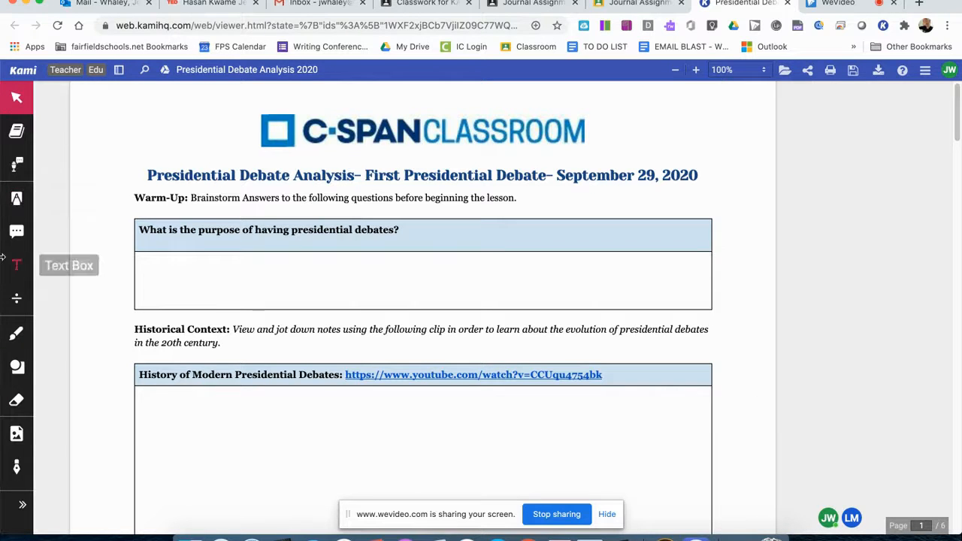
- Record an audio comment on "Presidential Debate Analysis" in the document title, allowing microphone use
{"action": "left_click", "coordinate": [16, 235]}
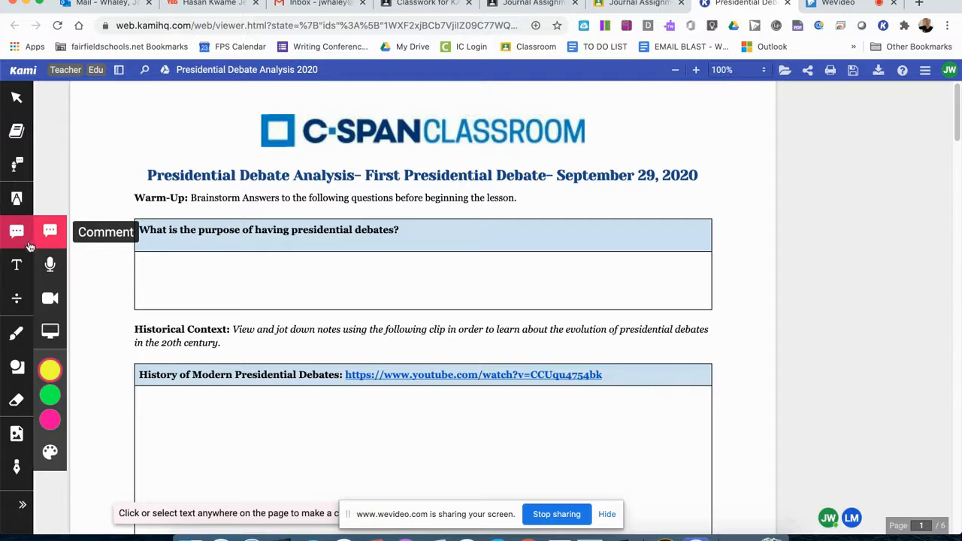
{"action": "left_click", "coordinate": [53, 266]}
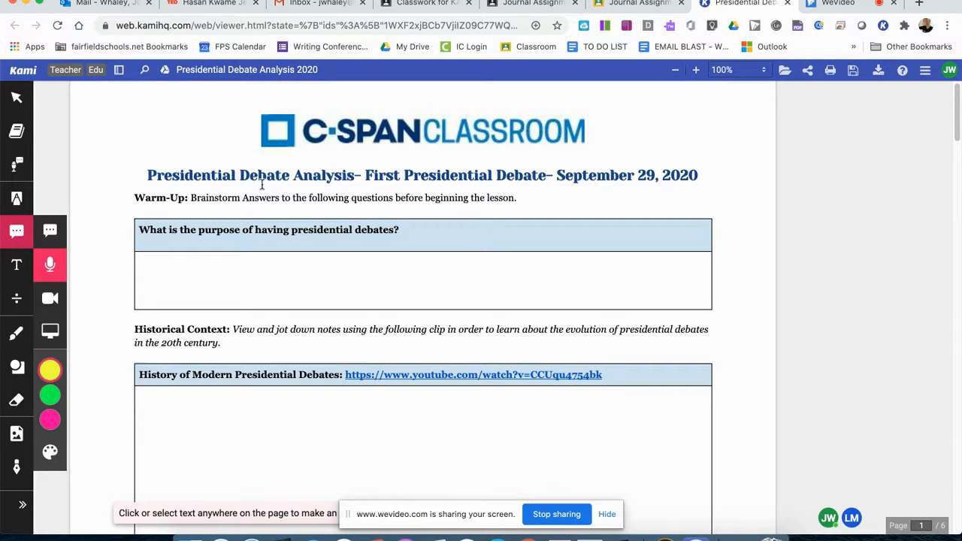
{"action": "left_click_drag", "start_coordinate": [149, 177], "coordinate": [352, 178]}
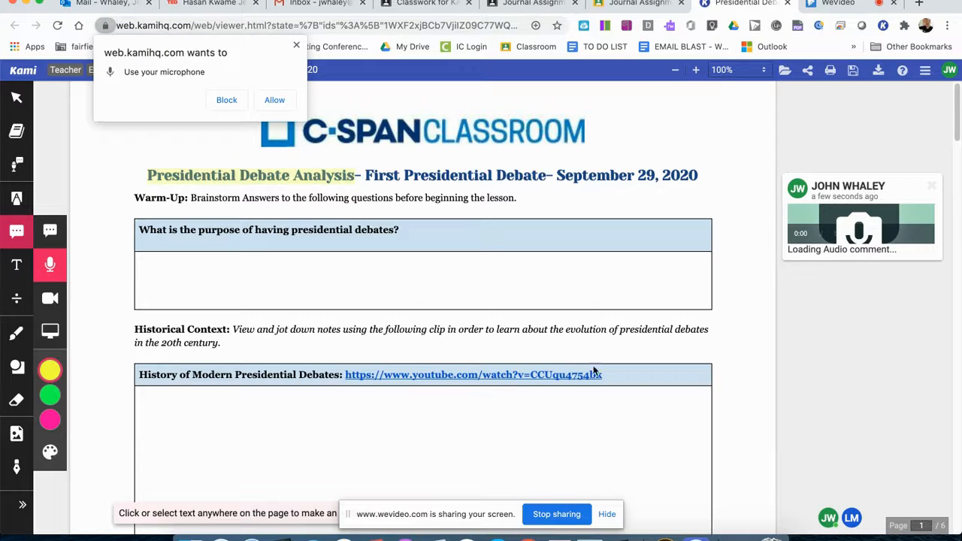
{"action": "left_click", "coordinate": [274, 102]}
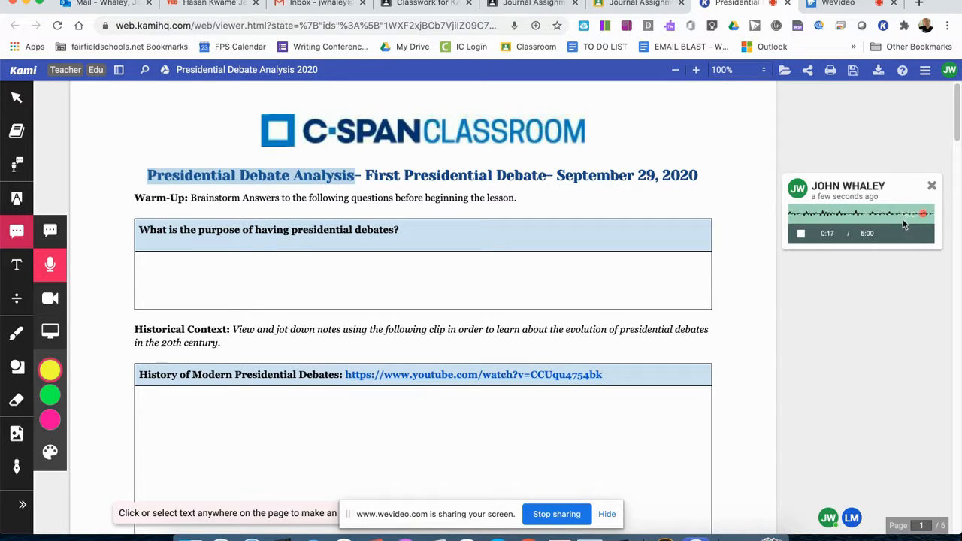
{"action": "left_click", "coordinate": [801, 234]}
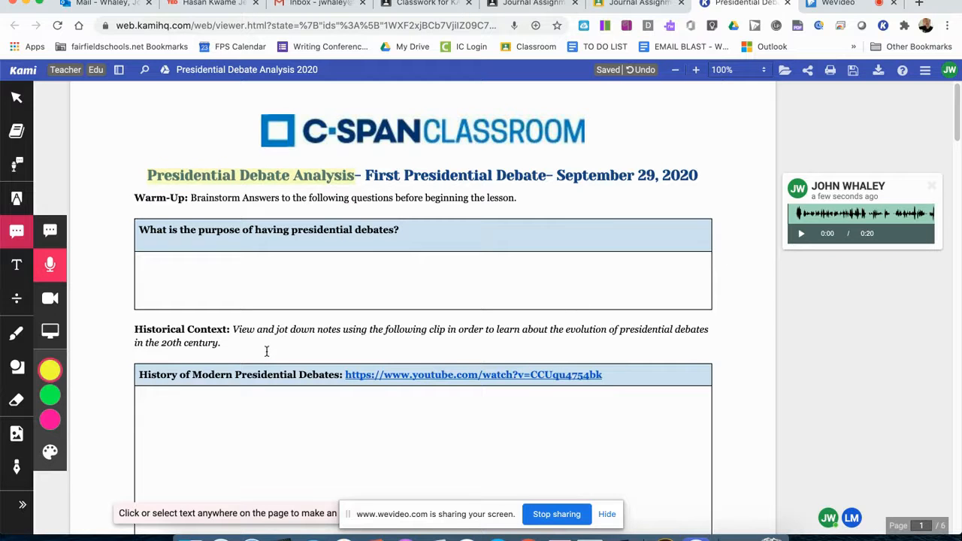
- Record an audio comment on the "Historical Context" heading, and discard the stray recording beside the C-SPAN logo
{"action": "left_click_drag", "start_coordinate": [134, 330], "coordinate": [224, 335]}
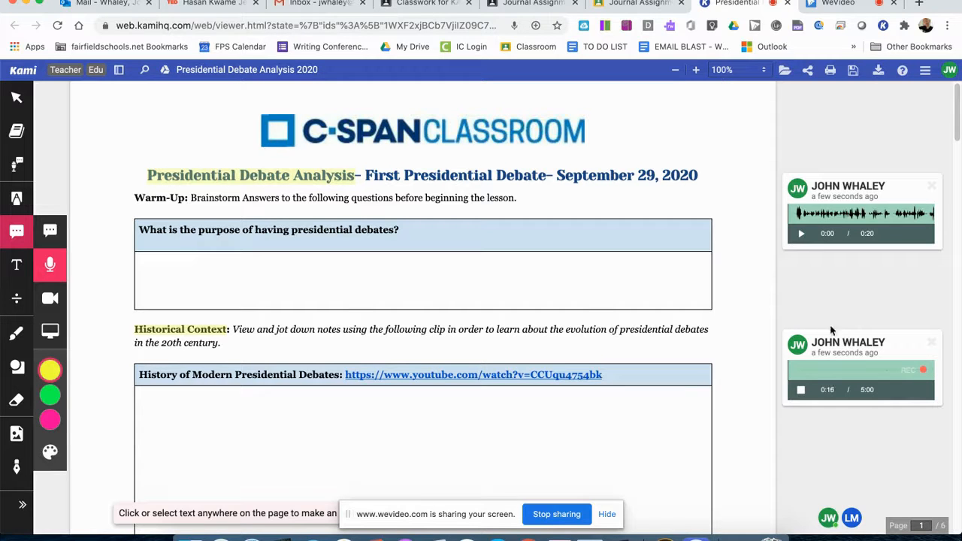
{"action": "left_click", "coordinate": [802, 391]}
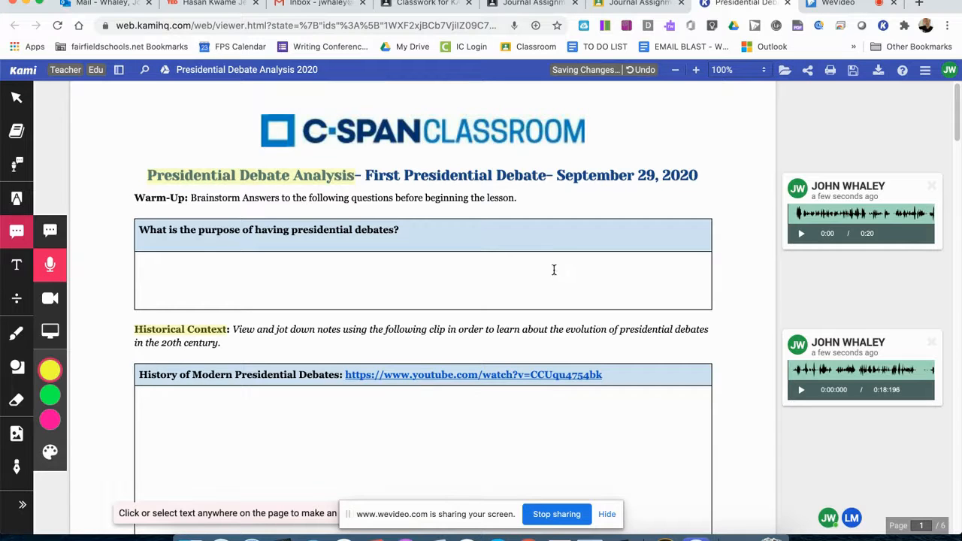
{"action": "left_click", "coordinate": [638, 113]}
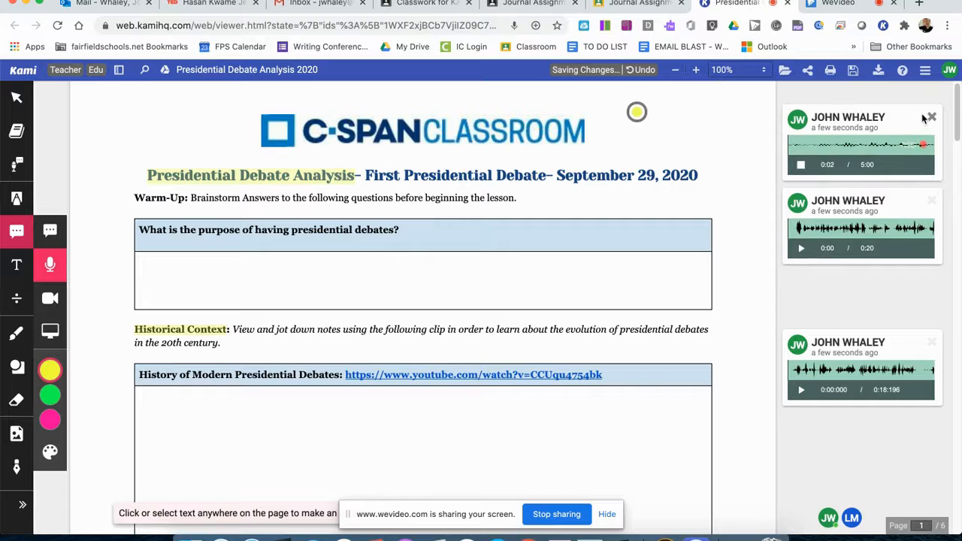
{"action": "left_click", "coordinate": [931, 118]}
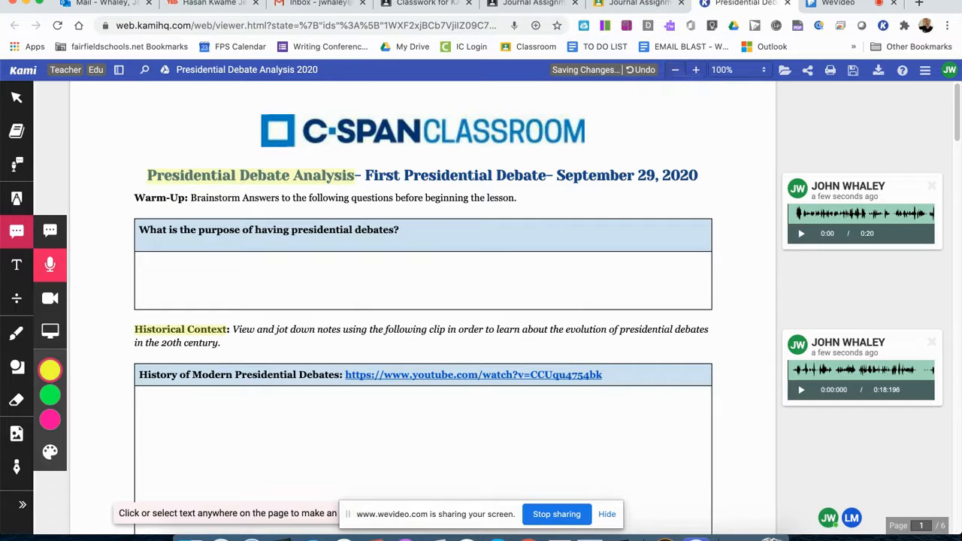
- Check the Kami document's save status and return the Journal Assignment submission to the student from the grading page
{"action": "left_click", "coordinate": [632, 5]}
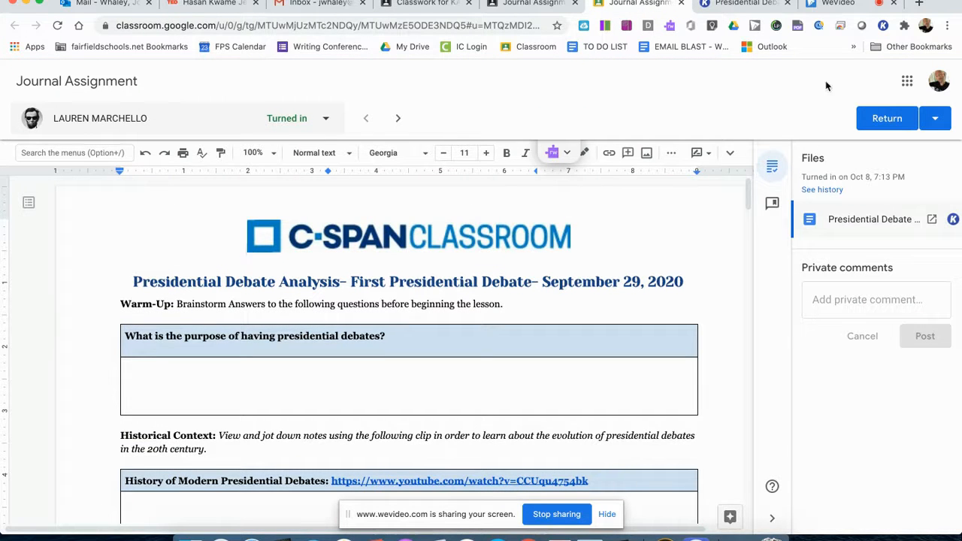
{"action": "left_click", "coordinate": [733, 9]}
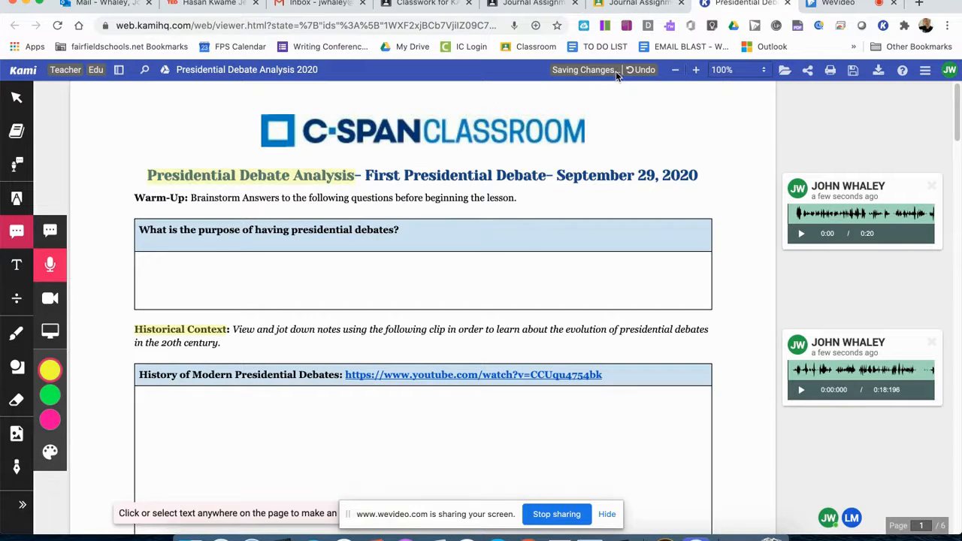
{"action": "left_click", "coordinate": [638, 5]}
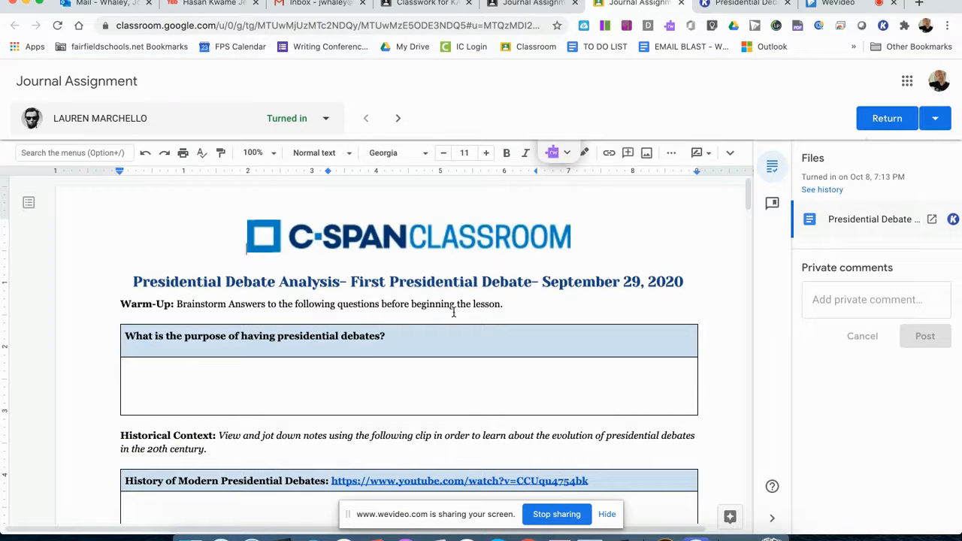
{"action": "left_click", "coordinate": [883, 121]}
{"action": "left_click", "coordinate": [596, 356]}
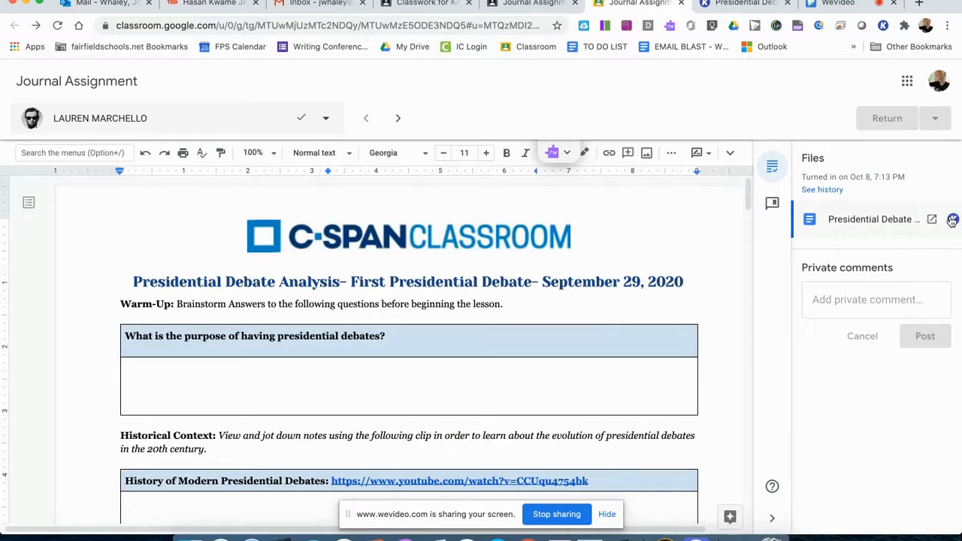
- Close the Kami document, confirming leaving it, and close the submission's grading page
{"action": "left_click", "coordinate": [735, 7]}
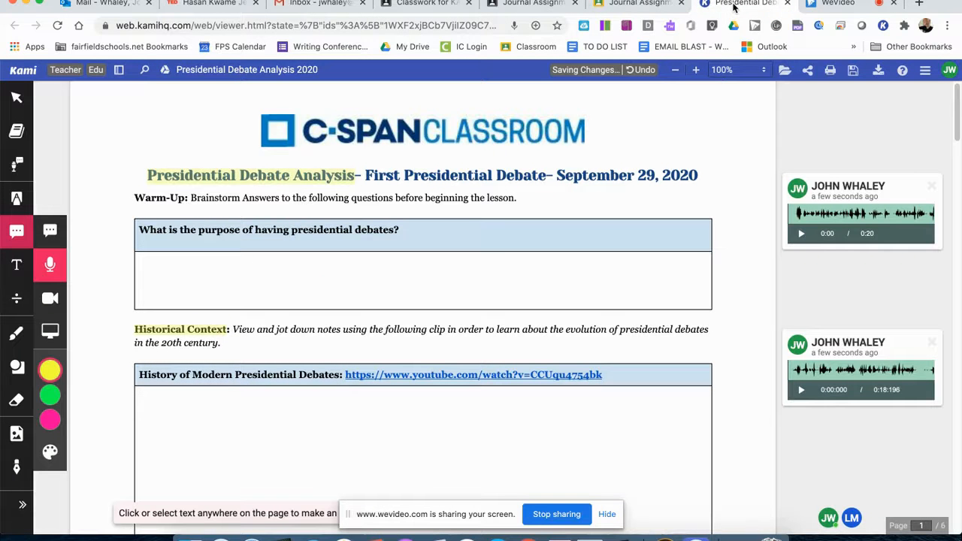
{"action": "left_click", "coordinate": [786, 4]}
{"action": "left_click", "coordinate": [582, 180]}
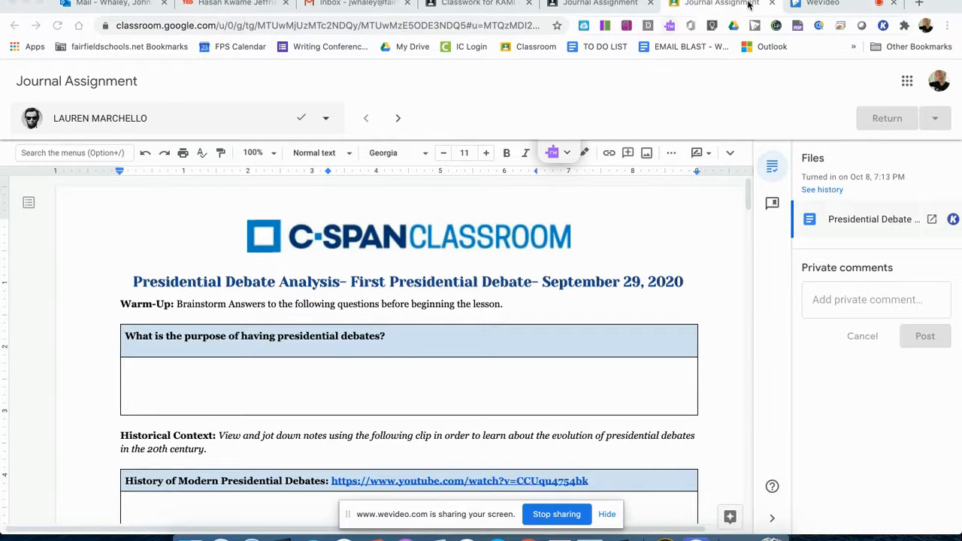
{"action": "left_click", "coordinate": [771, 6]}
{"action": "left_click", "coordinate": [609, 4]}
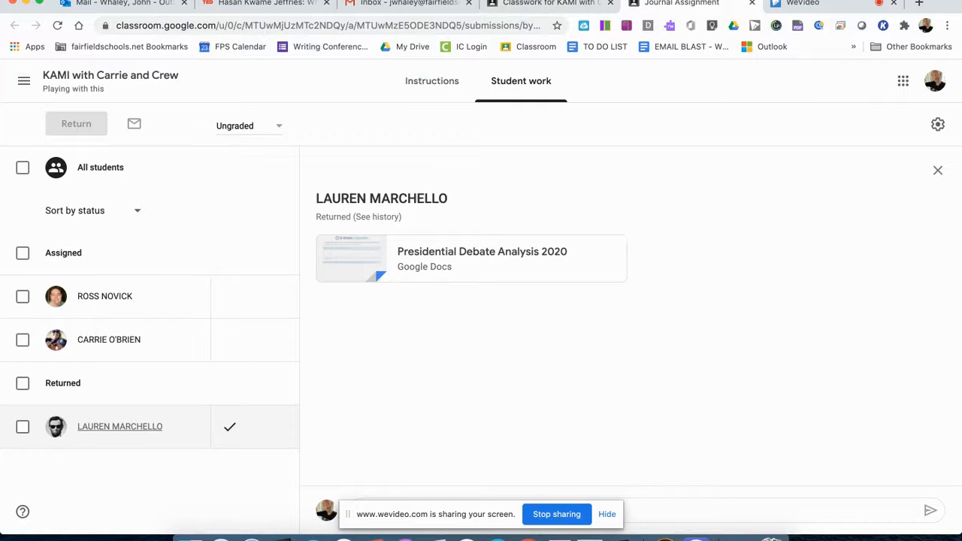
- Switch to the student's browser profile and reopen the returned Journal Assignment from the class stream
{"action": "left_click", "coordinate": [358, 0]}
{"action": "mouse_move", "coordinate": [293, 0]}
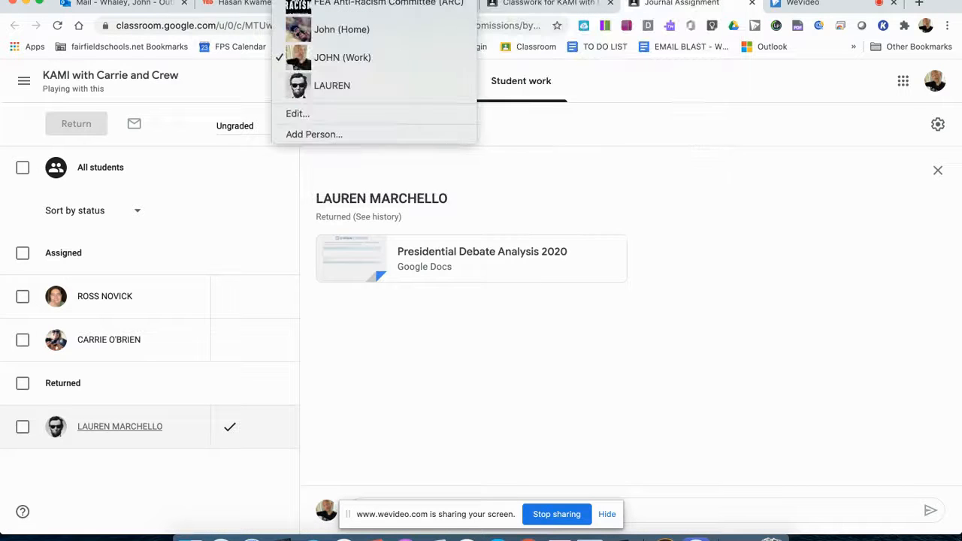
{"action": "left_click", "coordinate": [280, 83]}
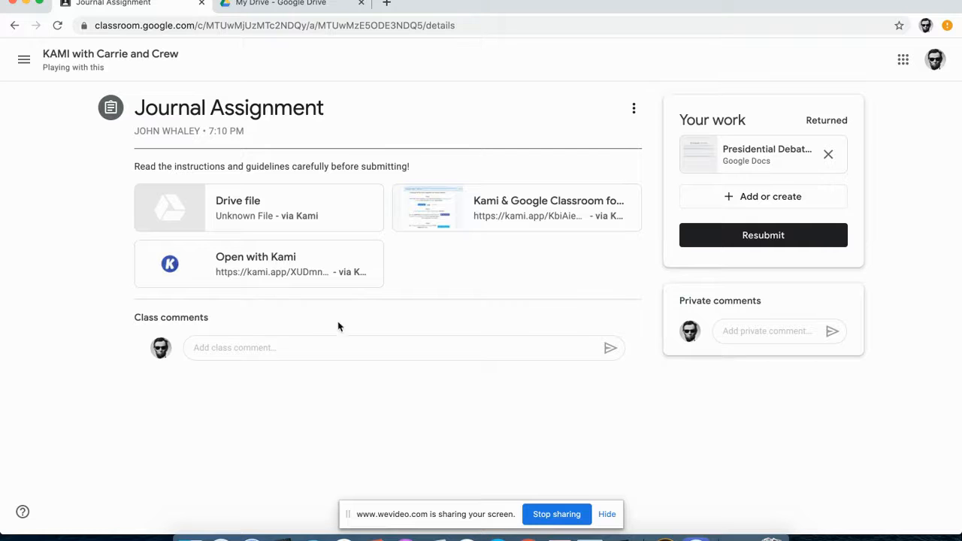
{"action": "left_click", "coordinate": [140, 60]}
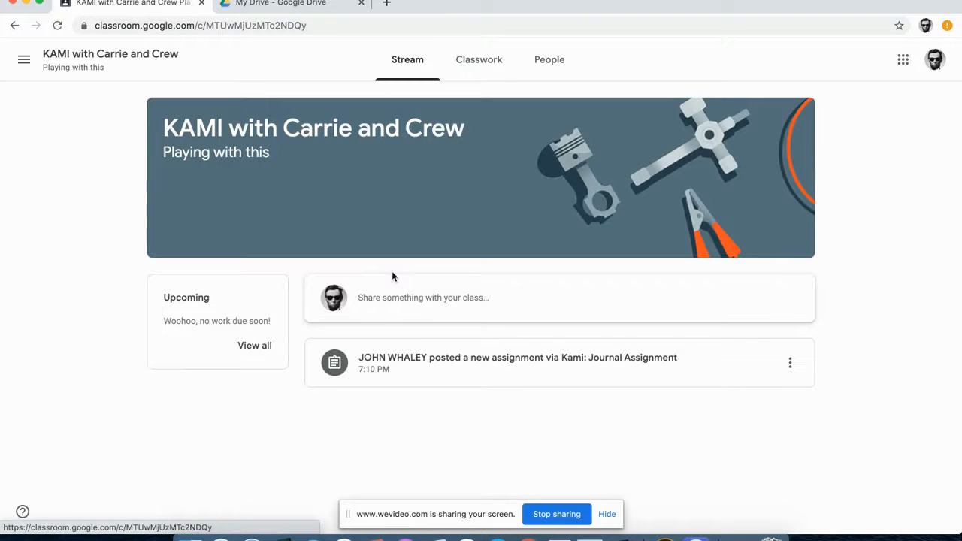
{"action": "left_click", "coordinate": [438, 371]}
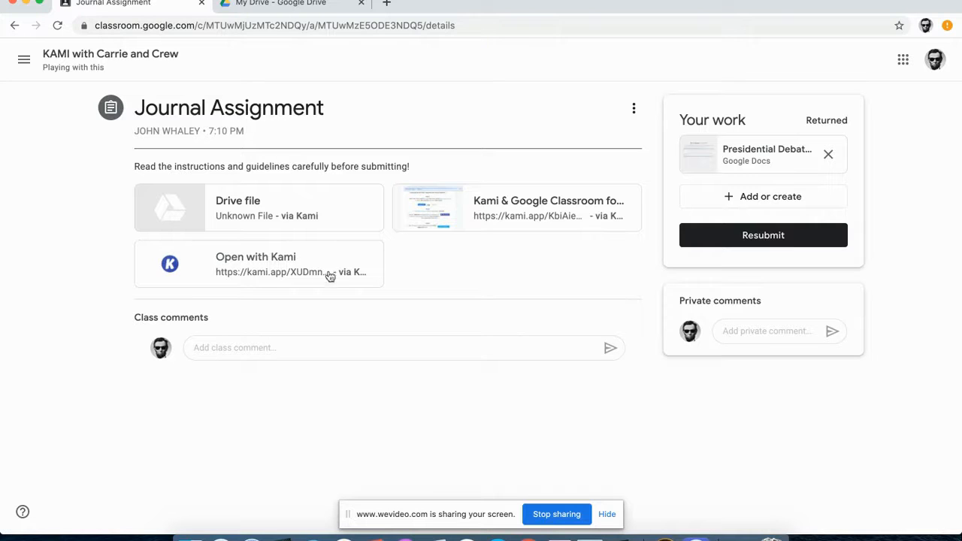
- Open the returned document in Kami and play the teacher's audio comment on the title, pausing it before the end
{"action": "left_click", "coordinate": [261, 270]}
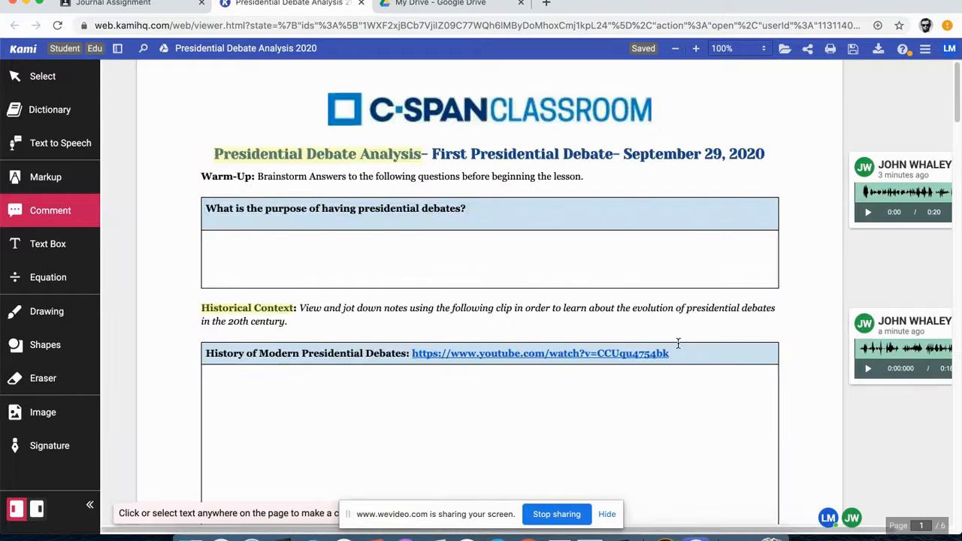
{"action": "left_click", "coordinate": [878, 164]}
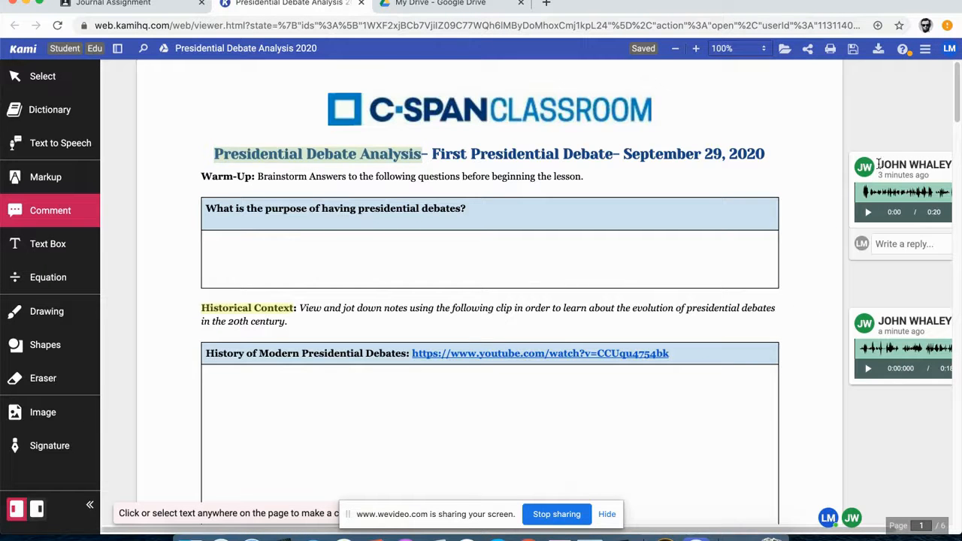
{"action": "left_click", "coordinate": [868, 214]}
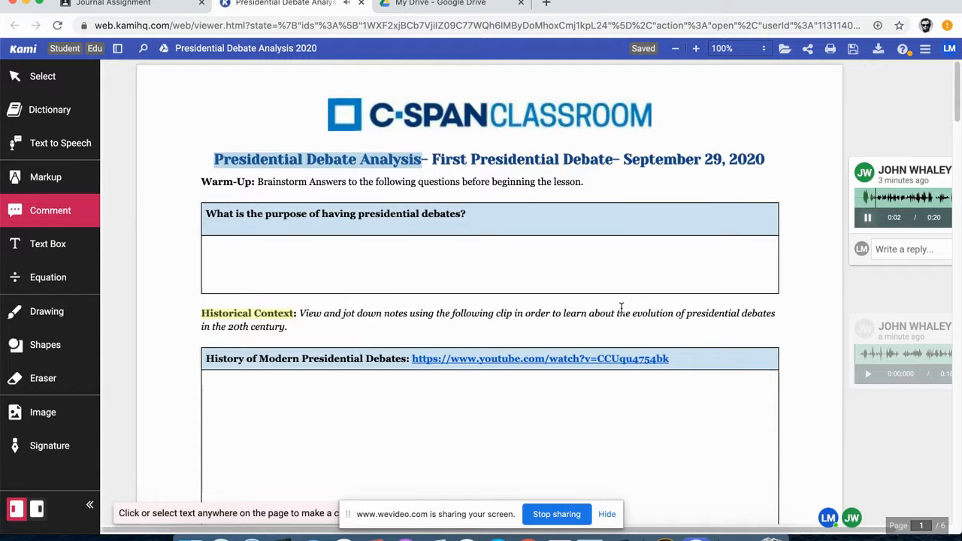
{"action": "left_click", "coordinate": [870, 219]}
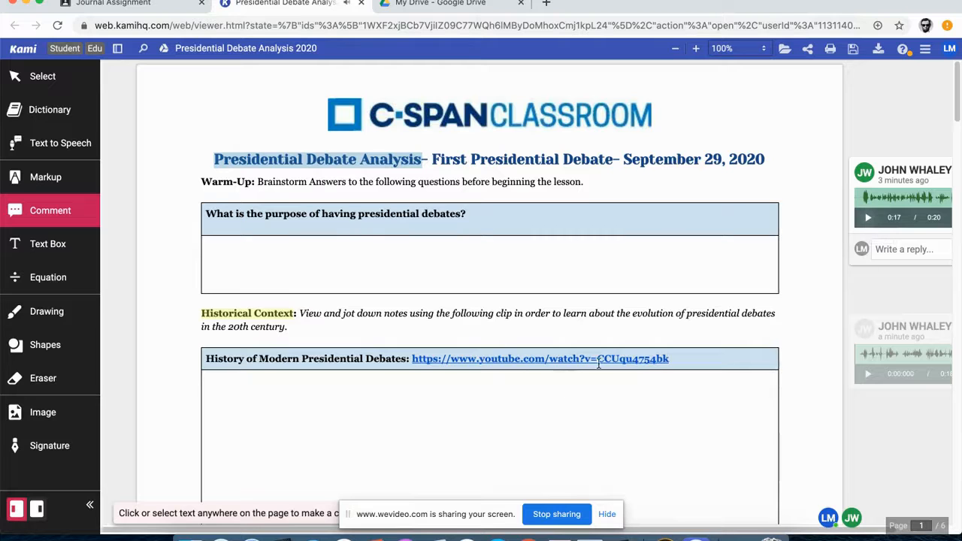